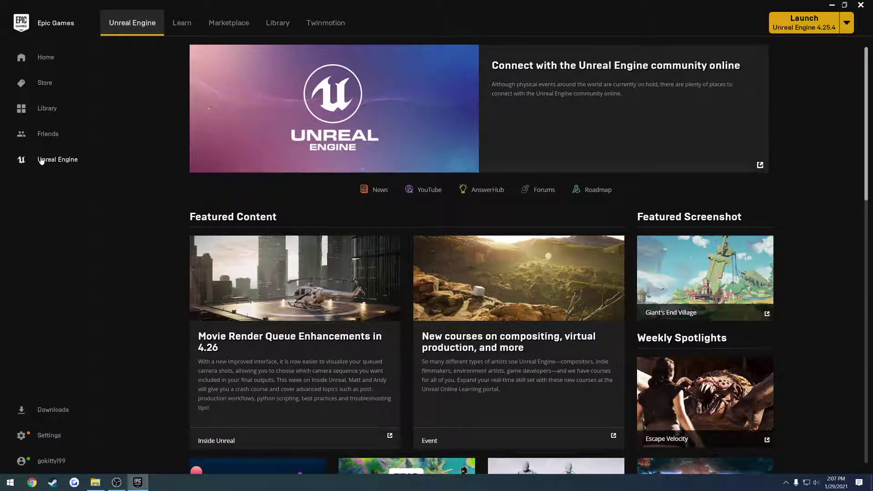
In the Library, add a new engine version slot set to Unreal Engine 4.23.1
{"action": "left_click", "coordinate": [279, 23]}
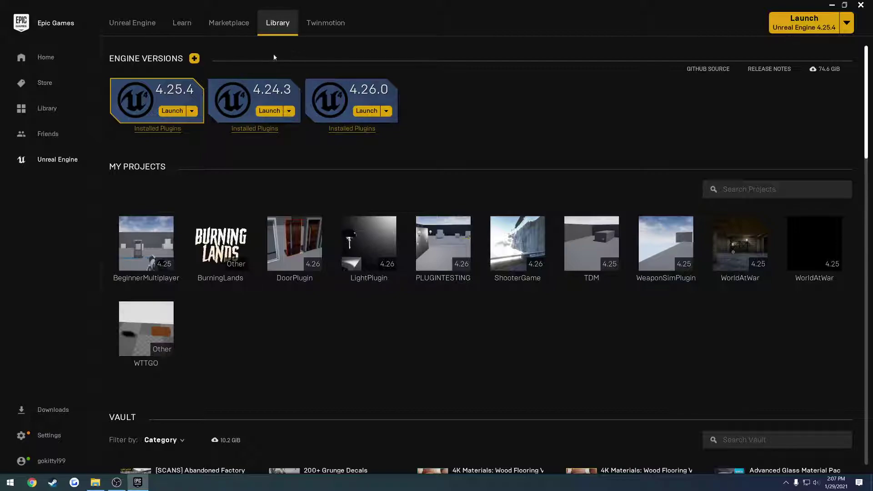
{"action": "left_click", "coordinate": [195, 58]}
{"action": "left_click", "coordinate": [471, 89]}
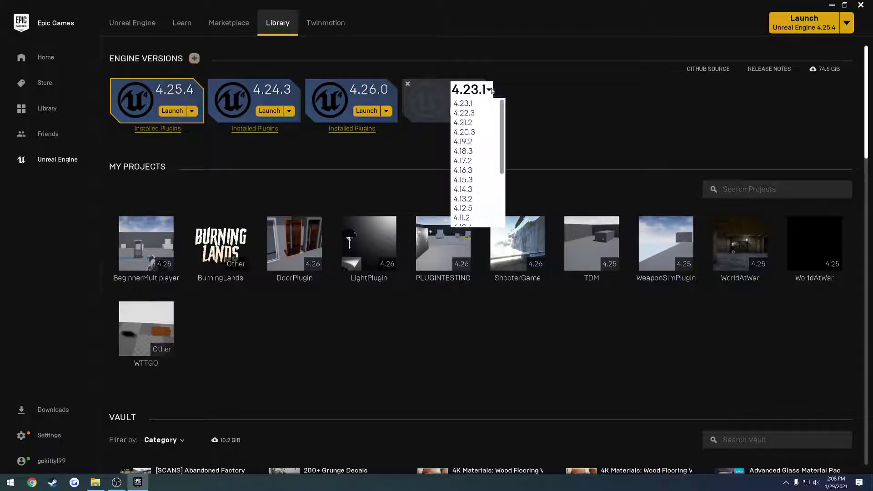
{"action": "left_click", "coordinate": [469, 104]}
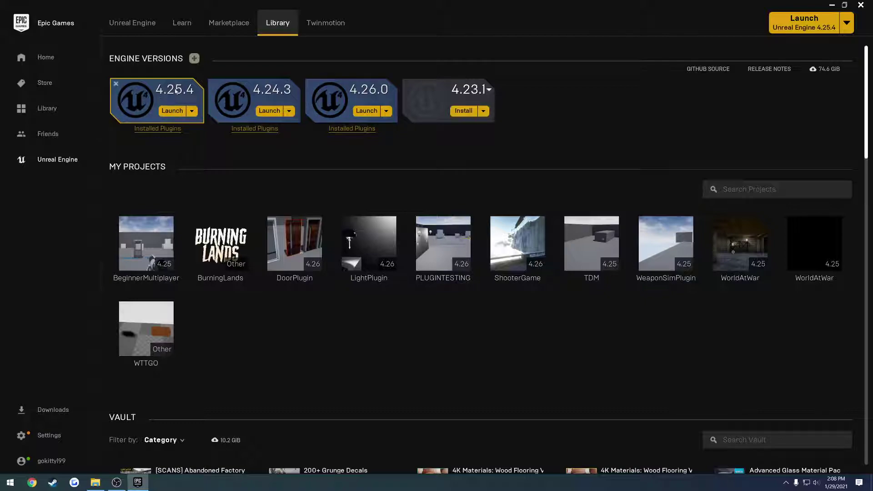
In the 4.23.1 install options, untick Android, HTML5, iOS and Linux, and tick Editor symbols
{"action": "left_click", "coordinate": [464, 111]}
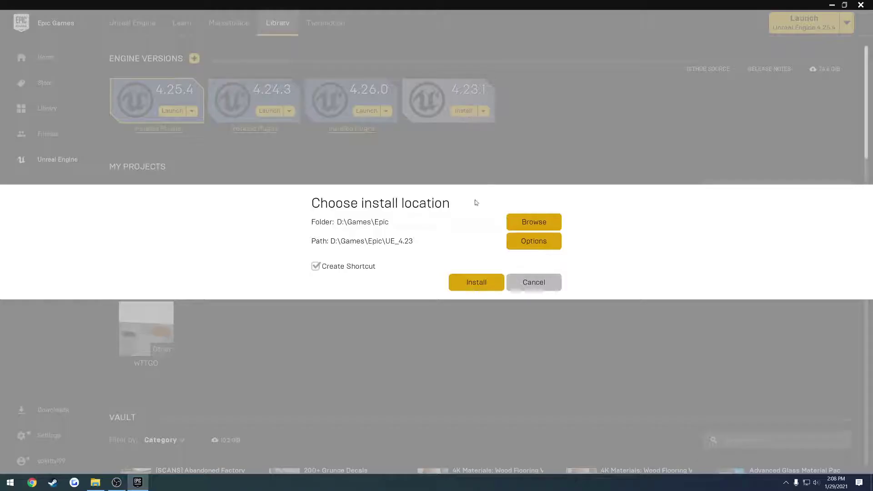
{"action": "left_click", "coordinate": [528, 243]}
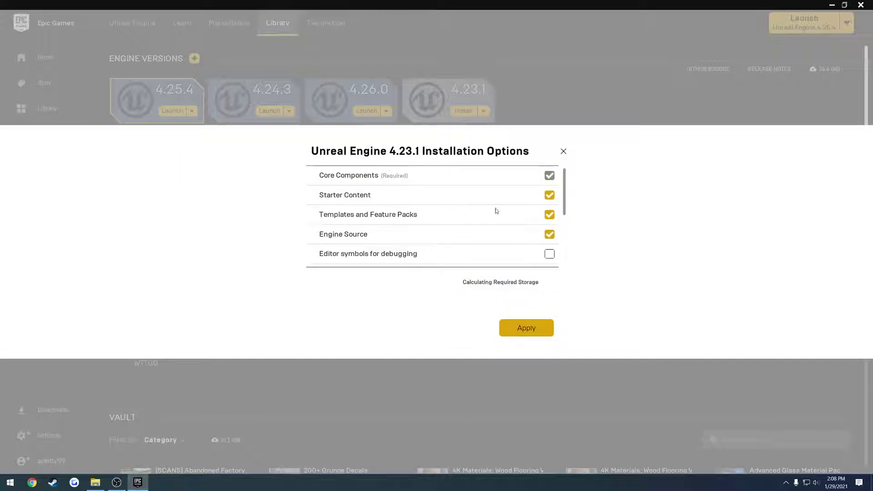
{"action": "scroll", "coordinate": [511, 209], "scroll_direction": "down", "scroll_amount": 1}
{"action": "scroll", "coordinate": [496, 214], "scroll_direction": "down", "scroll_amount": 3}
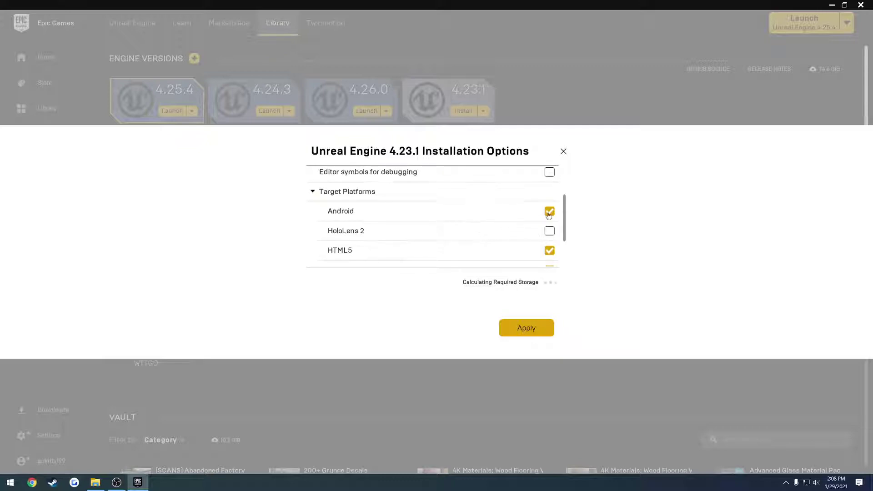
{"action": "left_click", "coordinate": [550, 213]}
{"action": "left_click", "coordinate": [550, 250]}
{"action": "scroll", "coordinate": [549, 250], "scroll_direction": "down", "scroll_amount": 1}
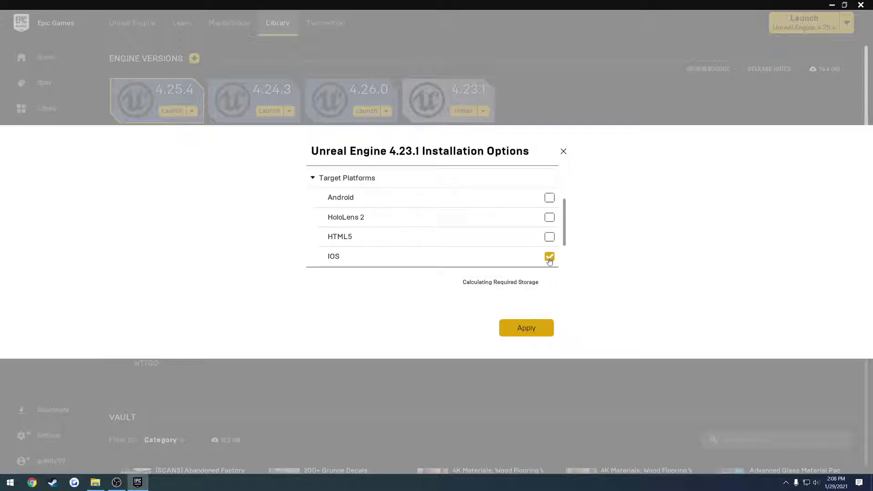
{"action": "left_click", "coordinate": [549, 253]}
{"action": "scroll", "coordinate": [546, 250], "scroll_direction": "down", "scroll_amount": 2}
{"action": "left_click", "coordinate": [548, 248]}
{"action": "scroll", "coordinate": [523, 235], "scroll_direction": "down", "scroll_amount": 1}
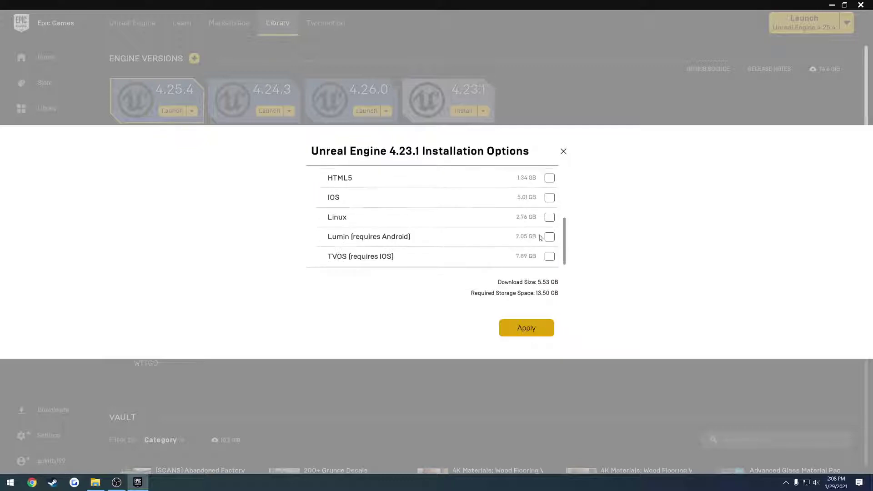
{"action": "scroll", "coordinate": [512, 232], "scroll_direction": "up", "scroll_amount": 3}
{"action": "scroll", "coordinate": [509, 231], "scroll_direction": "up", "scroll_amount": 4}
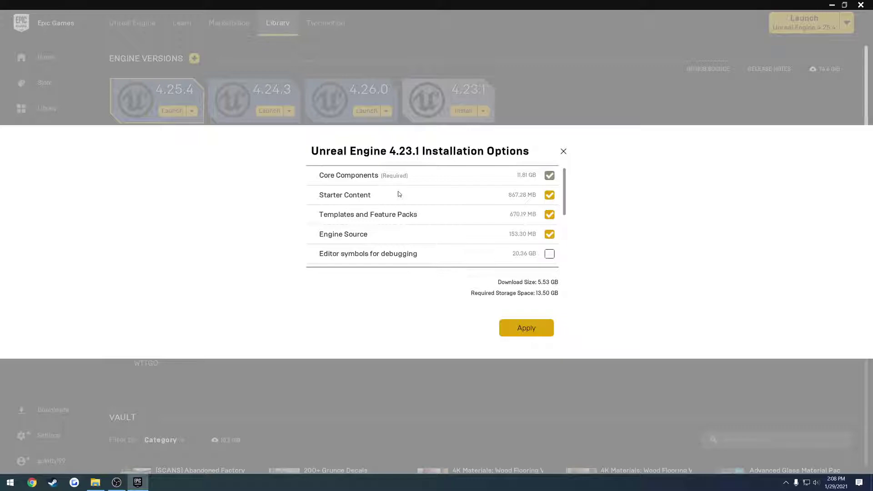
{"action": "left_click", "coordinate": [549, 254]}
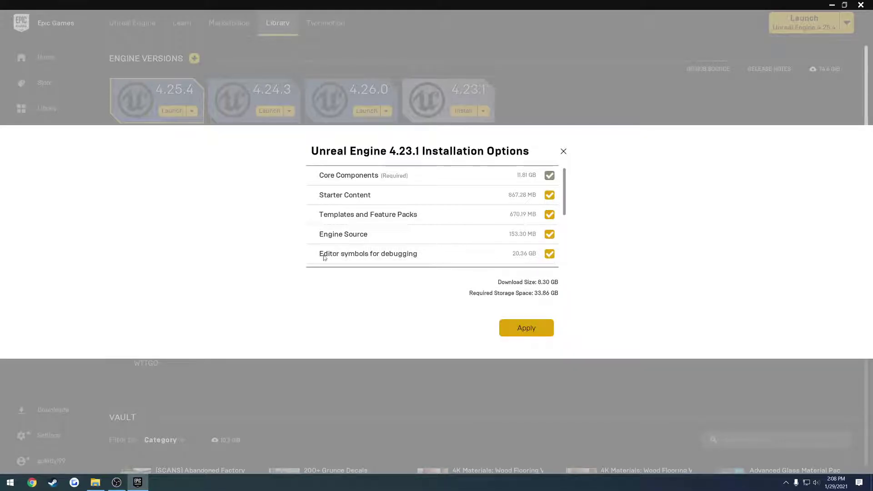
Cancel the 4.23.1 installation and uninstall that engine version
{"action": "mouse_move", "coordinate": [421, 258]}
{"action": "left_click", "coordinate": [564, 152]}
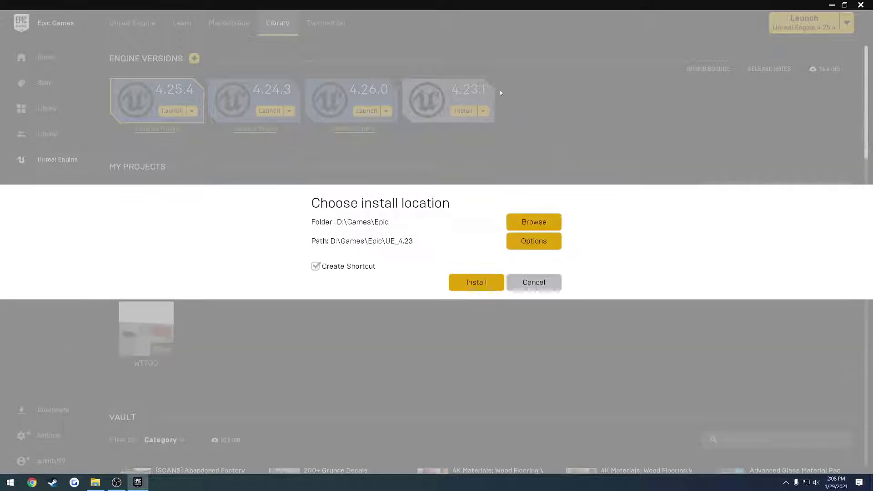
{"action": "left_click", "coordinate": [525, 287]}
{"action": "left_click", "coordinate": [408, 84]}
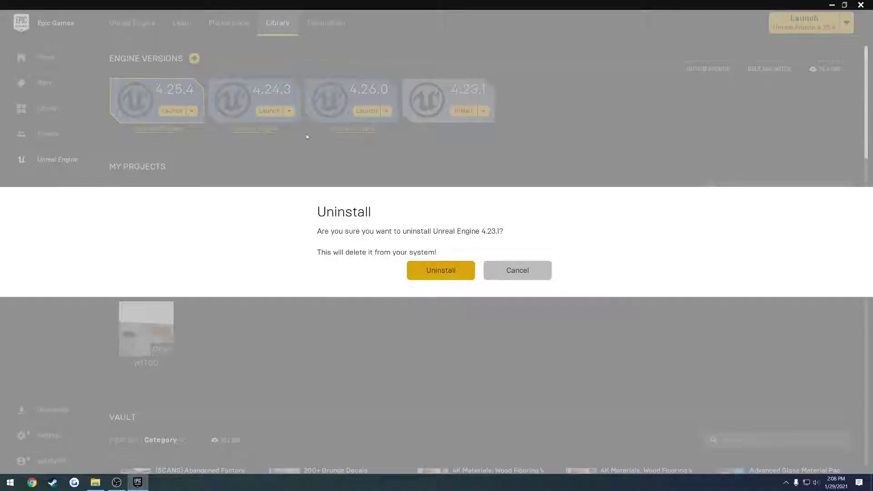
{"action": "left_click", "coordinate": [462, 271]}
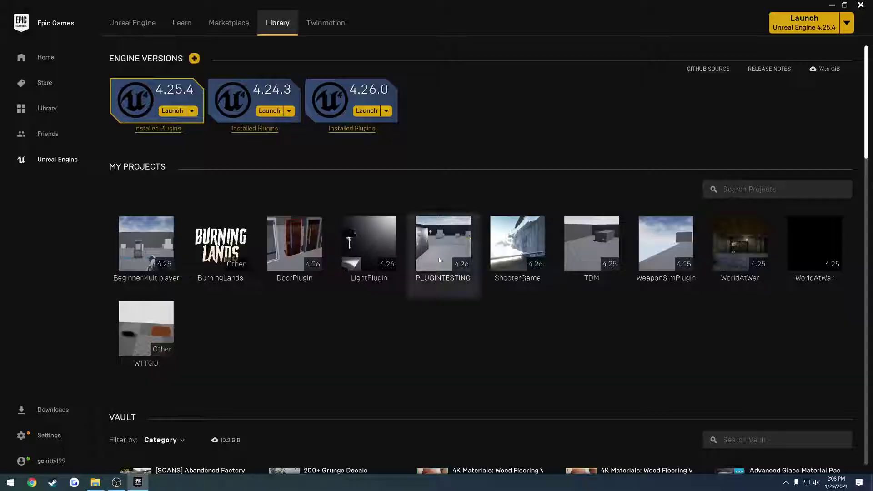
Launch Unreal Engine 4.25.4, move the VR popup aside and recentre the Project Browser
{"action": "left_click", "coordinate": [173, 111]}
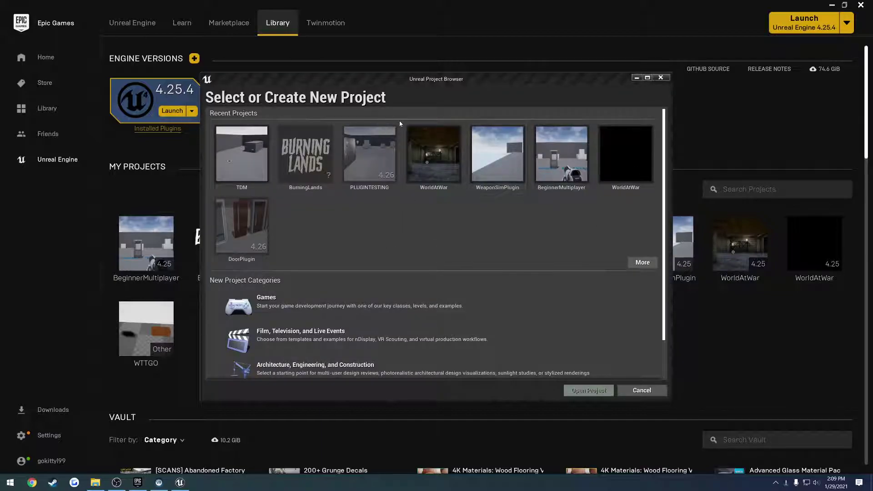
{"action": "left_click_drag", "start_coordinate": [386, 83], "coordinate": [617, 78]}
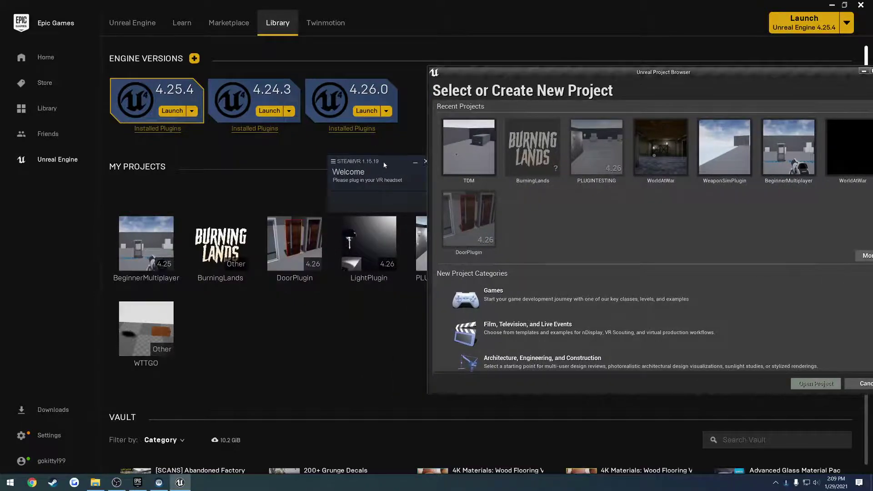
{"action": "left_click_drag", "start_coordinate": [384, 162], "coordinate": [100, 244]}
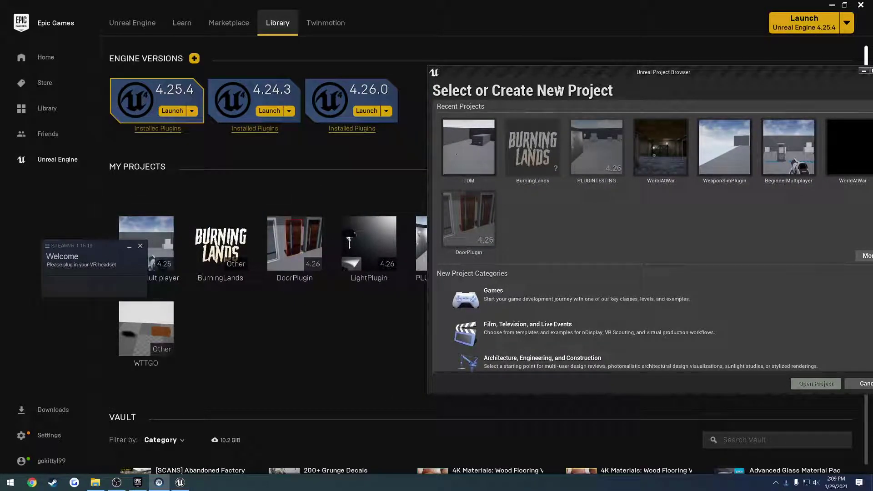
{"action": "left_click_drag", "start_coordinate": [568, 77], "coordinate": [326, 110]}
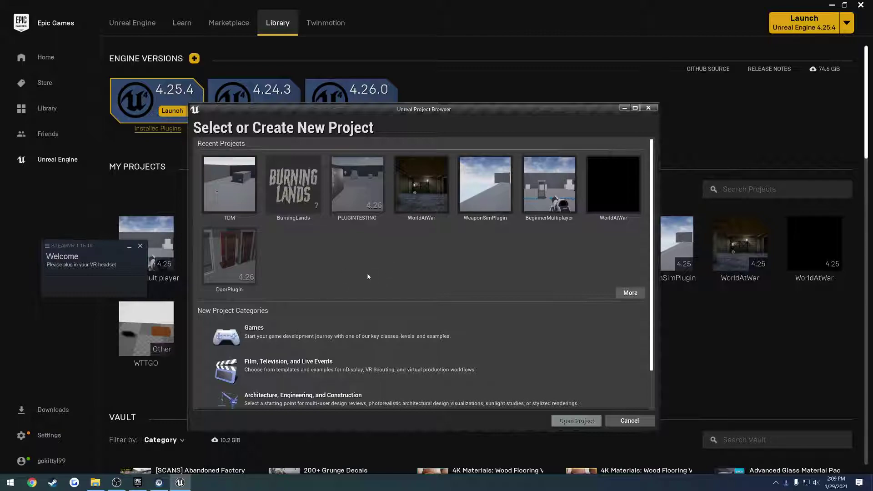
Pick the Games category and select the First Person template
{"action": "scroll", "coordinate": [368, 276], "scroll_direction": "down", "scroll_amount": 3}
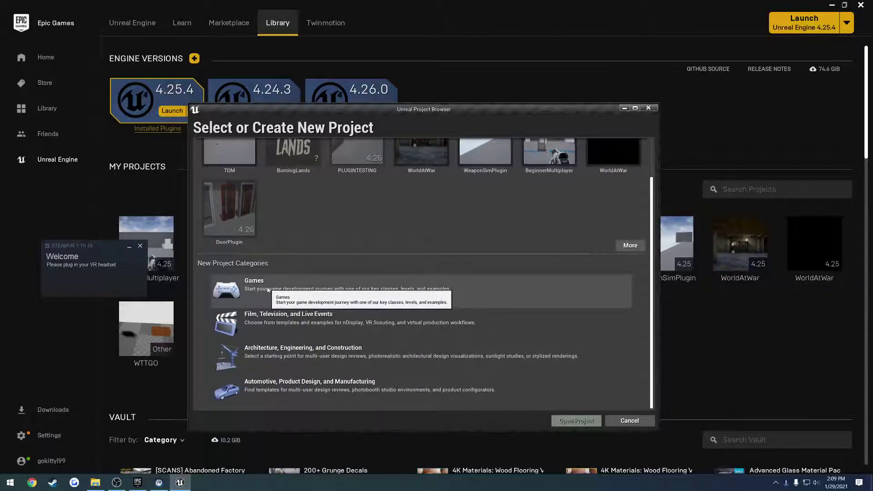
{"action": "left_click", "coordinate": [268, 290]}
{"action": "left_click", "coordinate": [519, 419]}
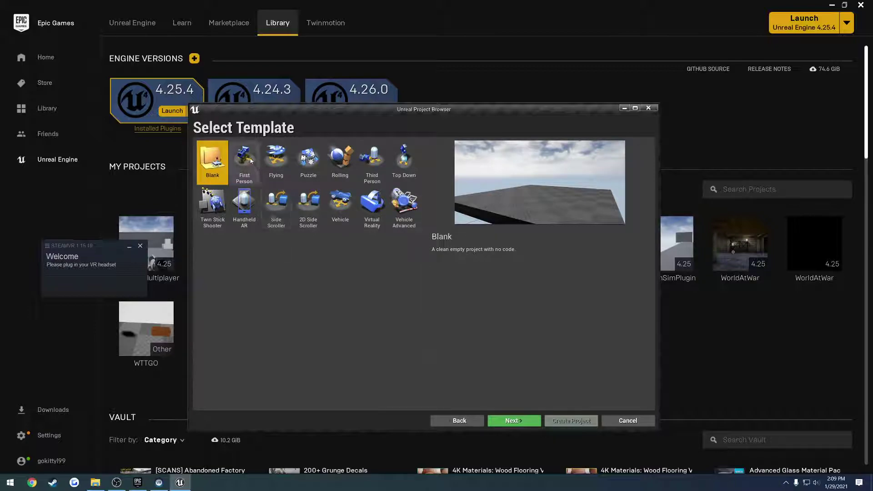
{"action": "key", "text": "Right"}
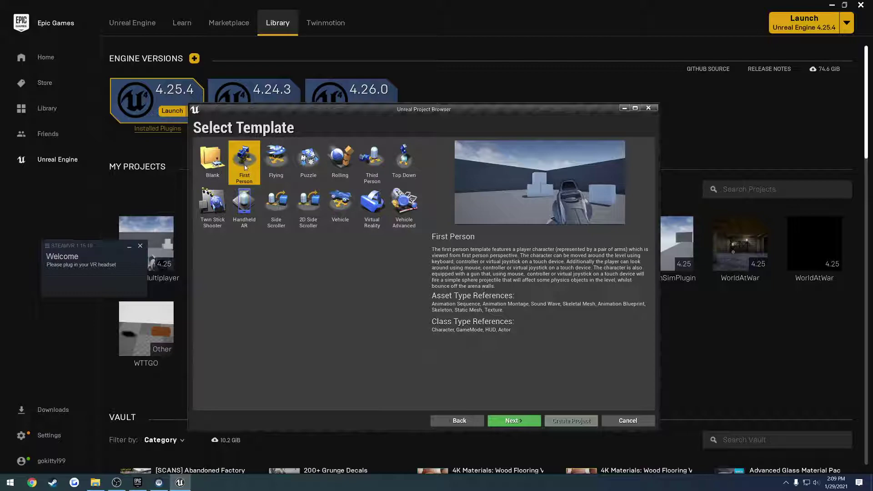
Switch the project type from Blueprint to C++ and name the project BeginnerTut
{"action": "left_click", "coordinate": [527, 421]}
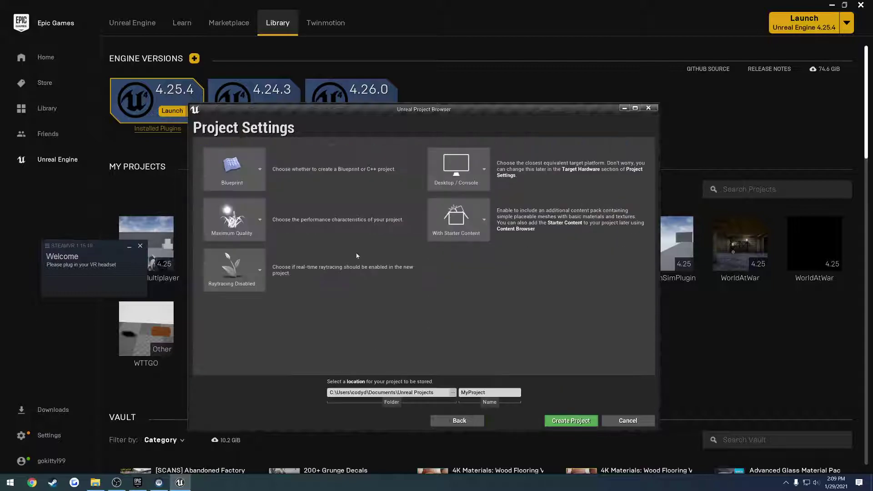
{"action": "left_click", "coordinate": [255, 170]}
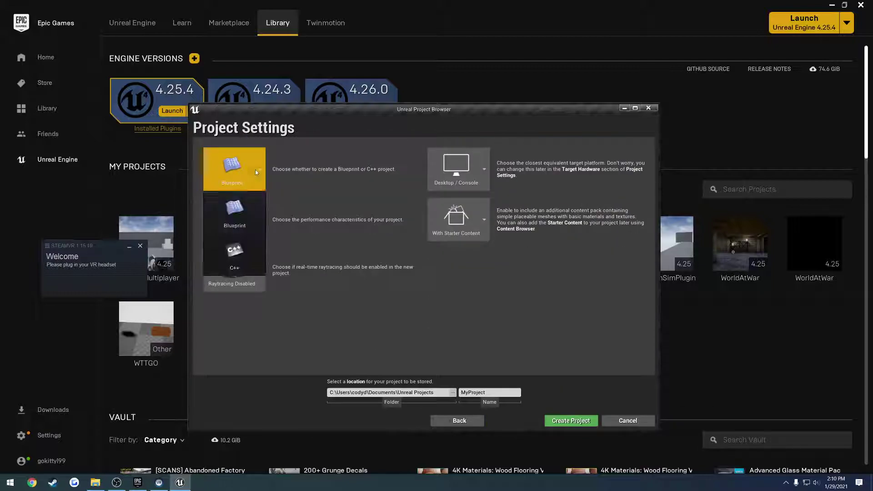
{"action": "left_click", "coordinate": [248, 263]}
{"action": "double_click", "coordinate": [482, 392]}
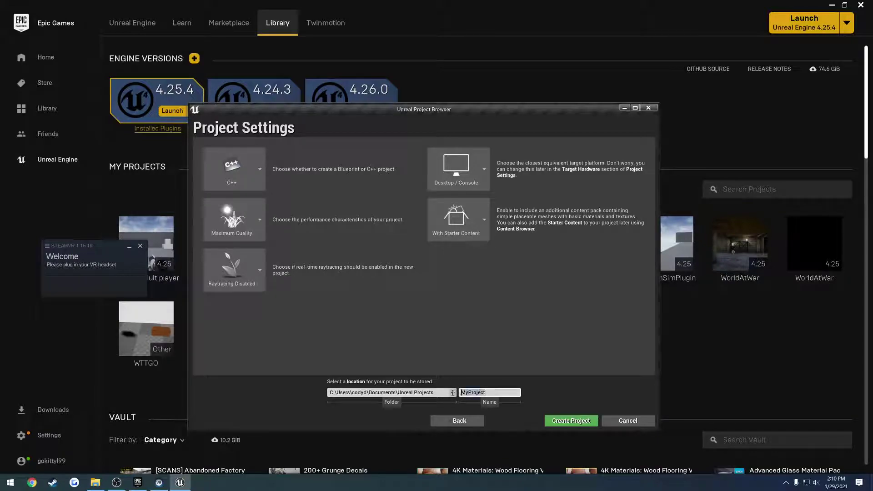
{"action": "type", "text": "BeginnerTutorial"}
{"action": "key", "text": "BackSpace"}
{"action": "key", "text": "BackSpace"}
{"action": "key", "text": "BackSpace"}
{"action": "key", "text": "BackSpace"}
{"action": "key", "text": "BackSpace"}
Create the BeginnerTut project and tilt the viewport down over the example level
{"action": "left_click", "coordinate": [572, 420]}
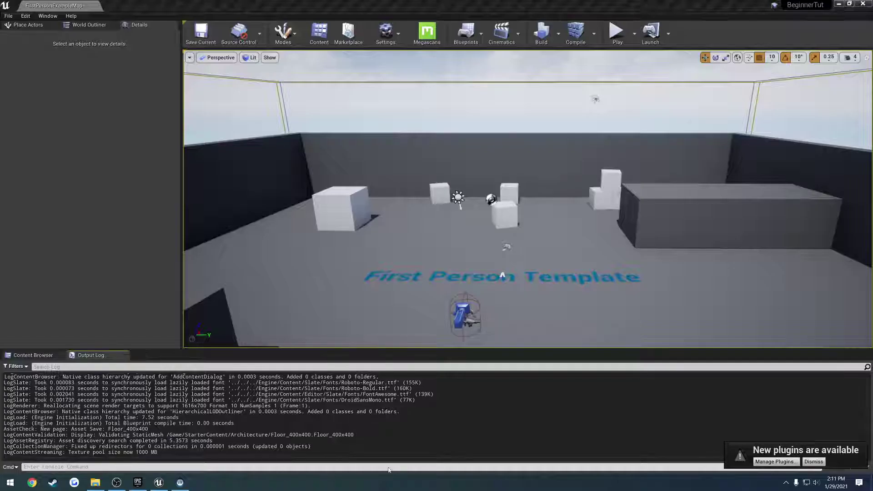
{"action": "right_click_drag", "start_coordinate": [390, 294], "coordinate": [383, 337]}
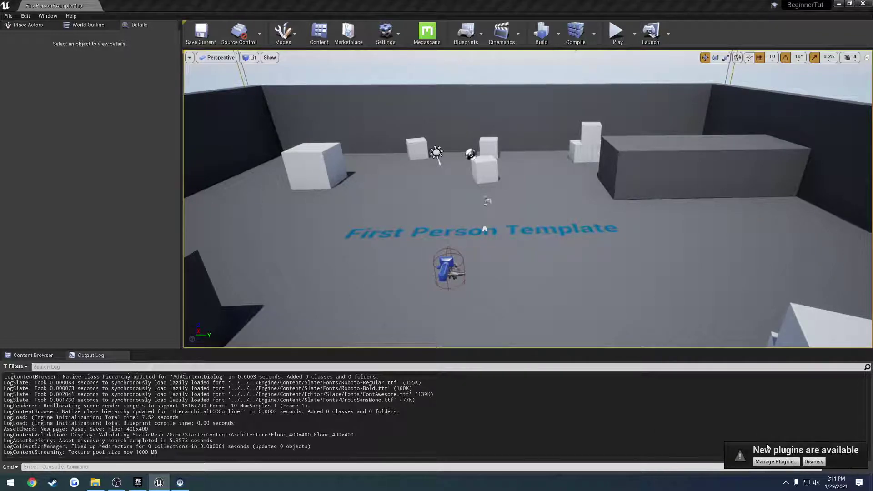
Open the Plugins window on Built-In plugins, dismissing the new-plugins and SteamVR notifications
{"action": "left_click", "coordinate": [812, 462]}
{"action": "left_click", "coordinate": [392, 39]}
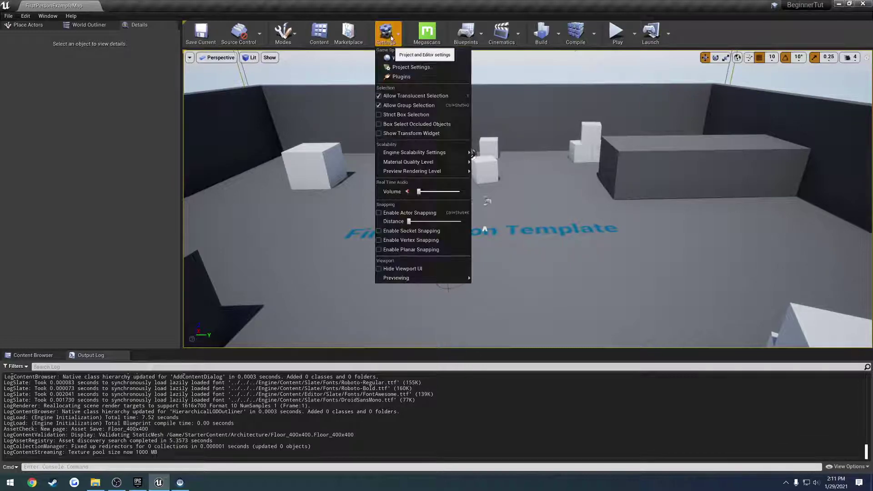
{"action": "left_click", "coordinate": [400, 76]}
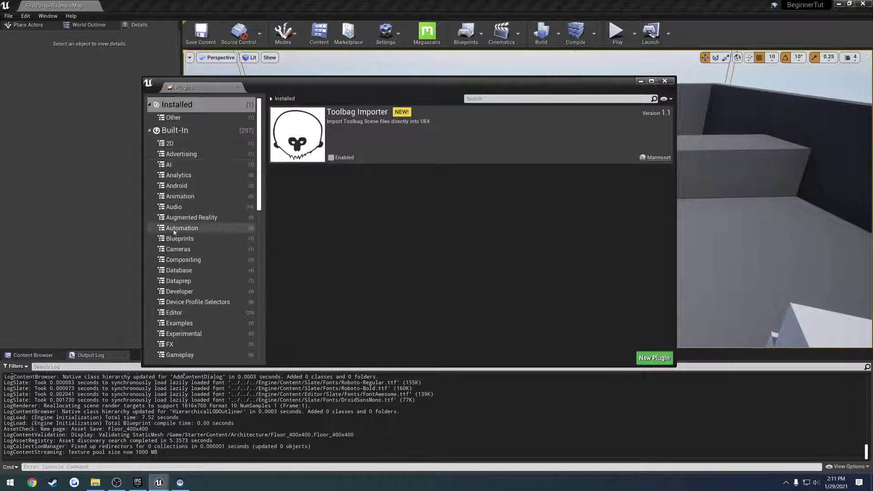
{"action": "left_click", "coordinate": [194, 132]}
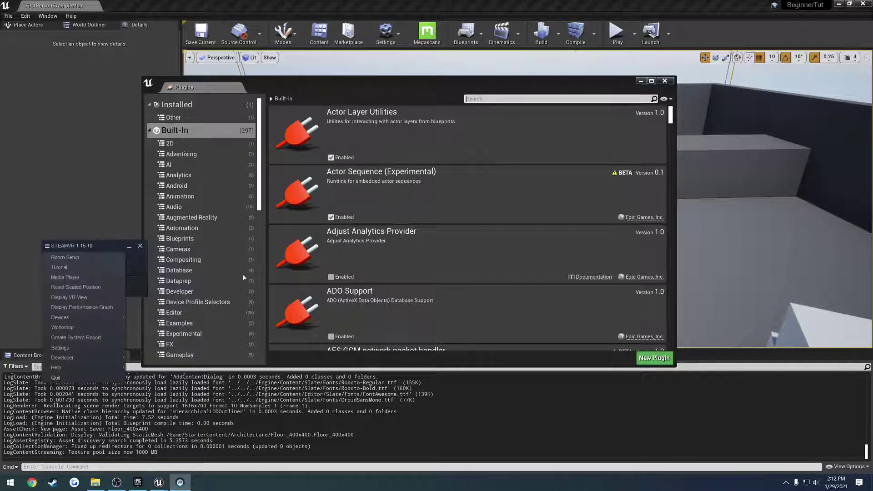
{"action": "left_click_drag", "start_coordinate": [111, 246], "coordinate": [297, 315]}
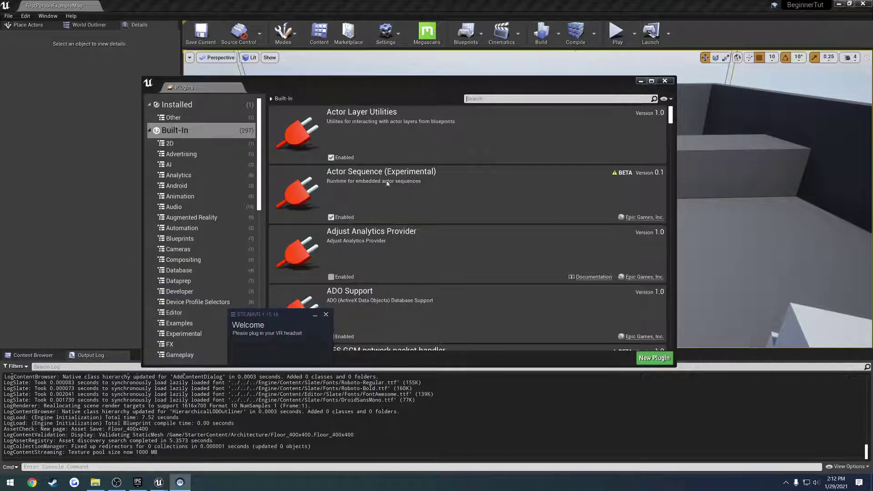
{"action": "left_click", "coordinate": [326, 314]}
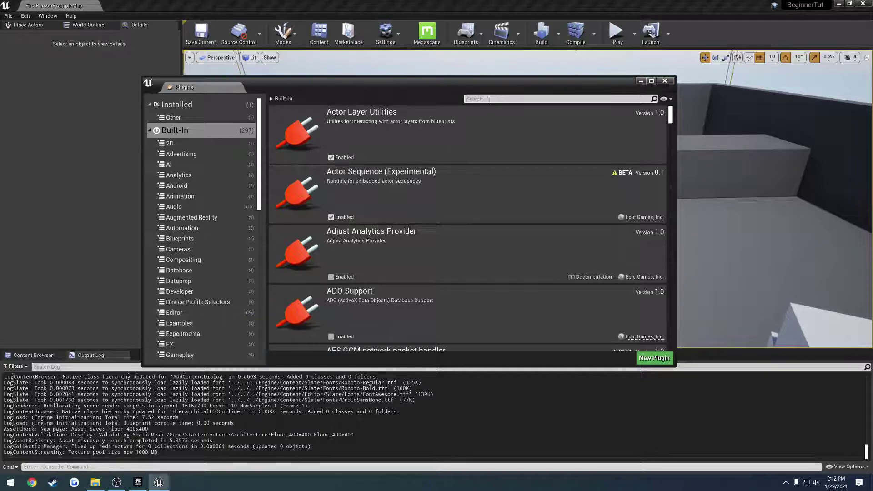
Filter plugins by 'vr', disable Oculus VR, enable SteamVR, restart the editor, close Plugins
{"action": "left_click", "coordinate": [489, 99]}
{"action": "type", "text": "vr"}
{"action": "scroll", "coordinate": [382, 249], "scroll_direction": "down", "scroll_amount": 3}
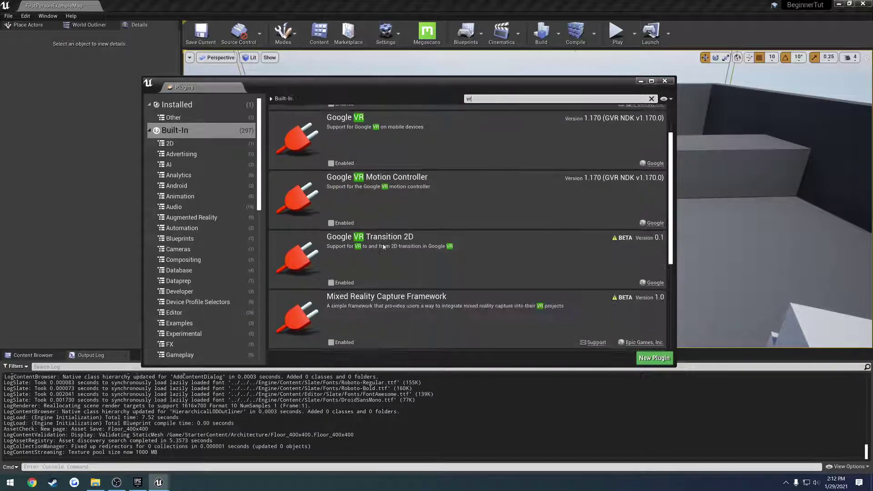
{"action": "scroll", "coordinate": [382, 250], "scroll_direction": "down", "scroll_amount": 2}
{"action": "left_click", "coordinate": [331, 226]}
{"action": "scroll", "coordinate": [332, 273], "scroll_direction": "down", "scroll_amount": 1}
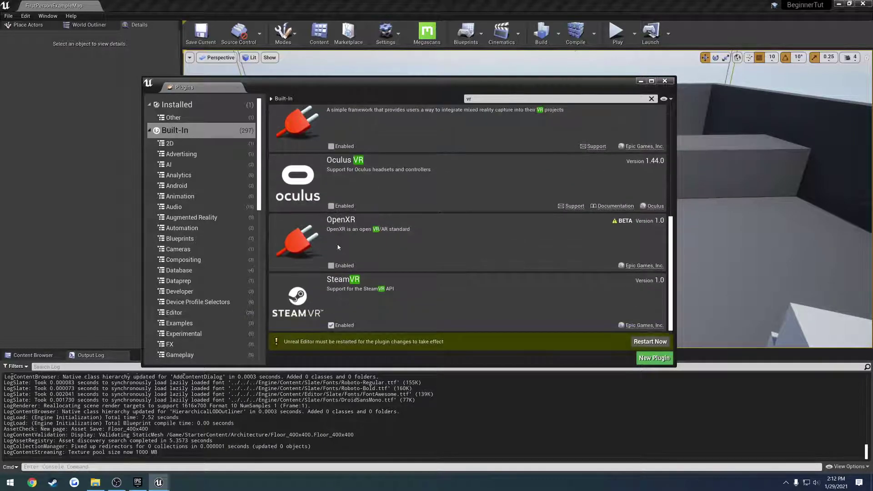
{"action": "left_click", "coordinate": [331, 325]}
{"action": "left_click", "coordinate": [651, 342]}
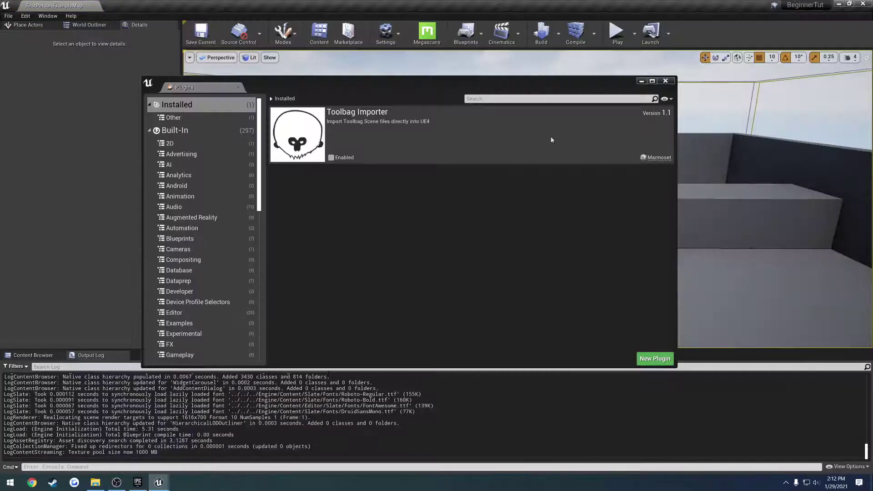
{"action": "left_click", "coordinate": [666, 81]}
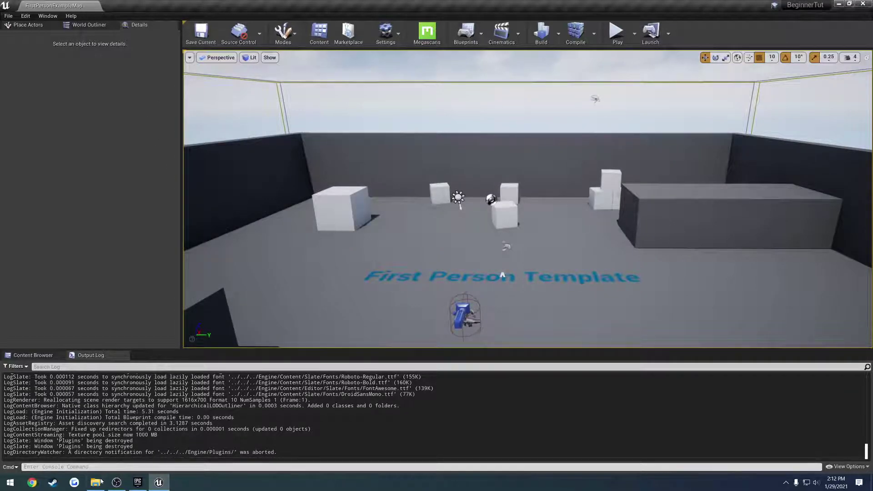
Open BeginnerTut.sln from Documents > Unreal Projects > BeginnerTut with JetBrains Rider
{"action": "left_click", "coordinate": [99, 482]}
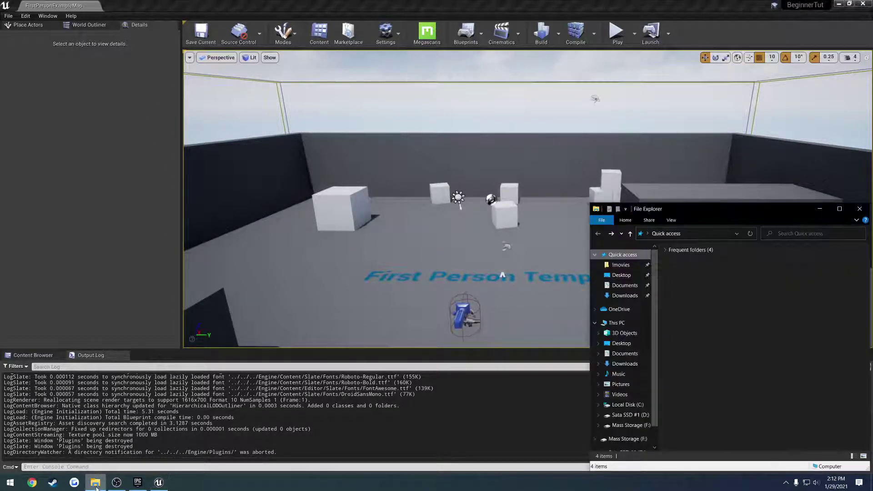
{"action": "left_click", "coordinate": [629, 286]}
{"action": "scroll", "coordinate": [709, 364], "scroll_direction": "down", "scroll_amount": 2}
{"action": "double_click", "coordinate": [700, 412]}
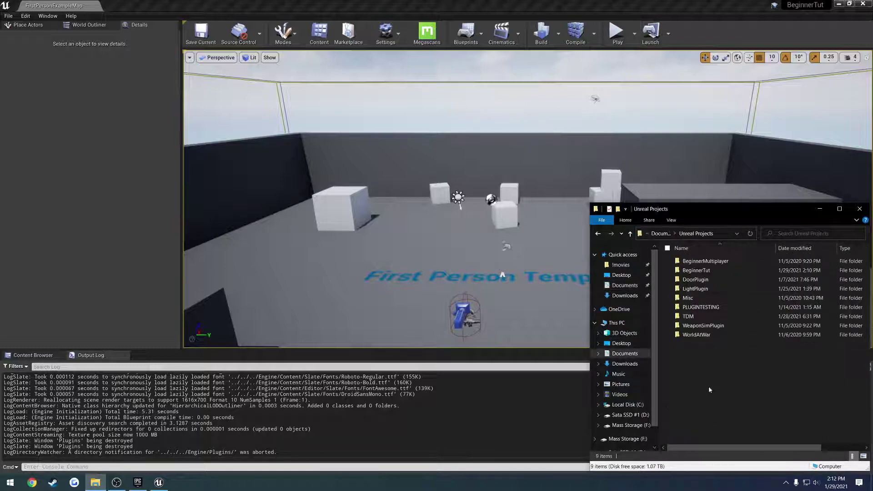
{"action": "left_click", "coordinate": [708, 272]}
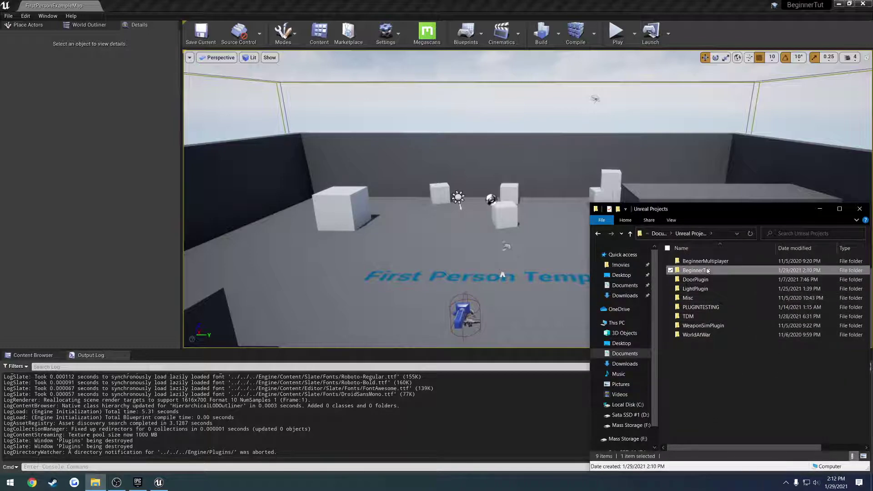
{"action": "double_click", "coordinate": [708, 271]}
{"action": "left_click", "coordinate": [701, 335]}
{"action": "right_click", "coordinate": [702, 335]}
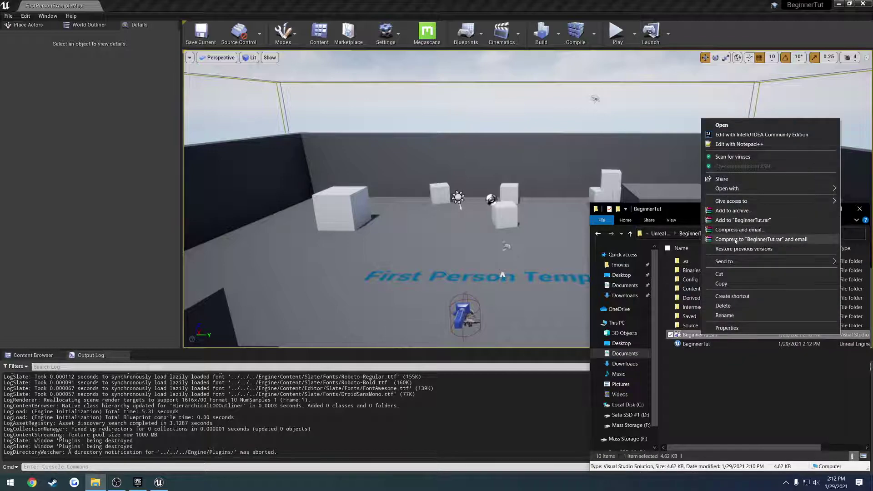
{"action": "mouse_move", "coordinate": [727, 188]}
{"action": "left_click", "coordinate": [621, 220]}
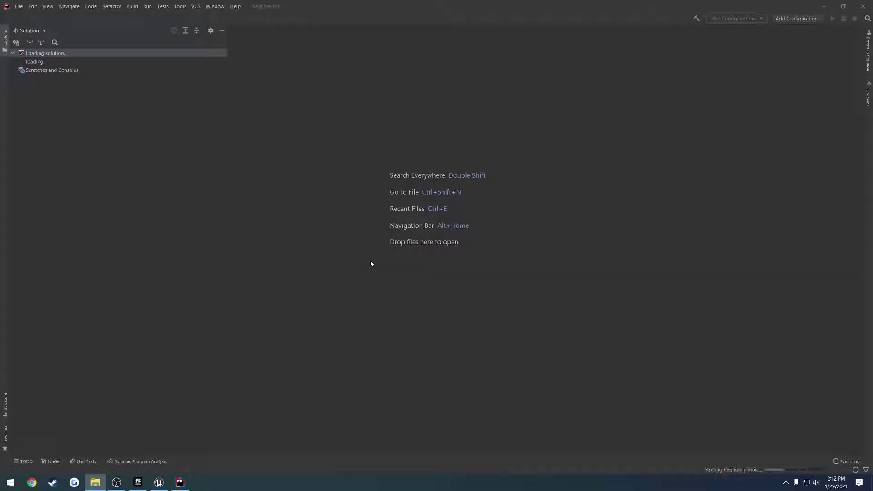
Dock and narrow the Solution panel on the right, expanding Games > BeginnerTut > Source > BeginnerTut
{"action": "left_click_drag", "start_coordinate": [5, 38], "coordinate": [868, 52]}
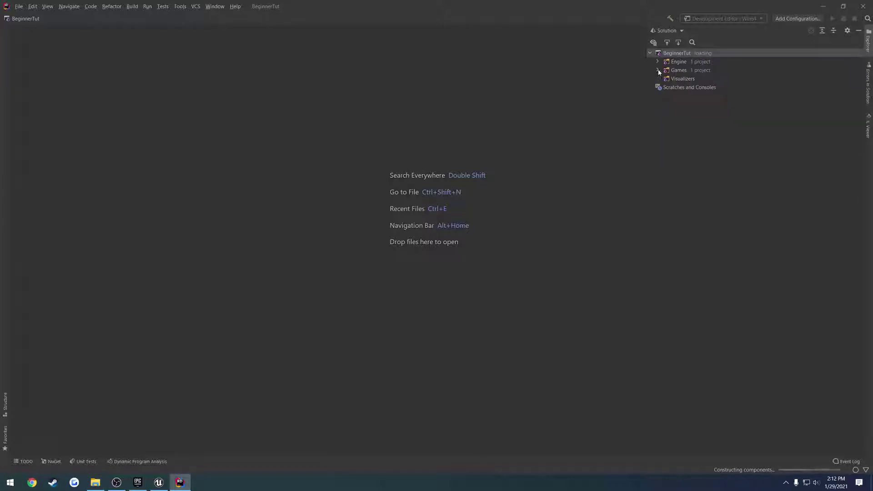
{"action": "left_click", "coordinate": [658, 71]}
{"action": "left_click_drag", "start_coordinate": [646, 81], "coordinate": [697, 80]}
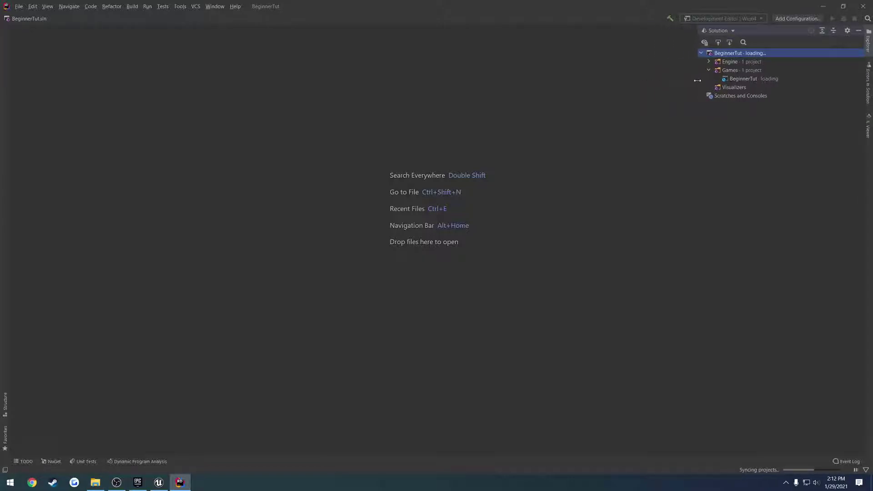
{"action": "left_click", "coordinate": [744, 79]}
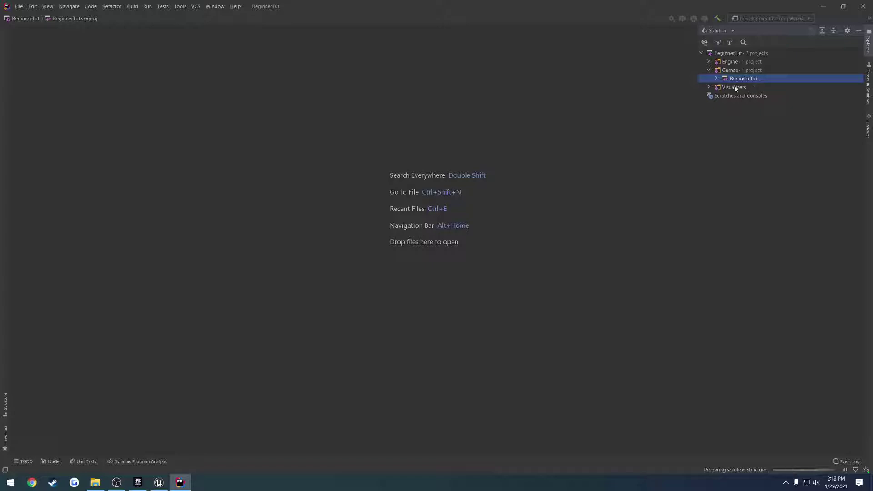
{"action": "left_click", "coordinate": [717, 79]}
{"action": "left_click", "coordinate": [725, 96]}
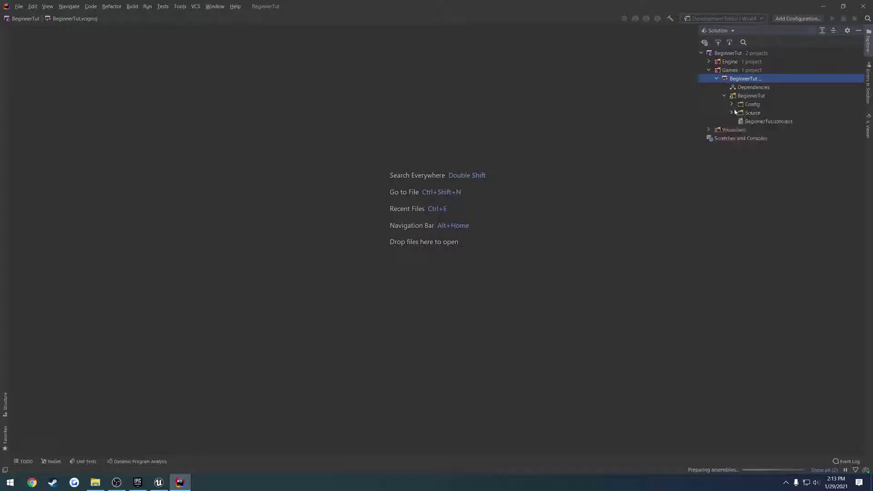
{"action": "left_click", "coordinate": [732, 113]}
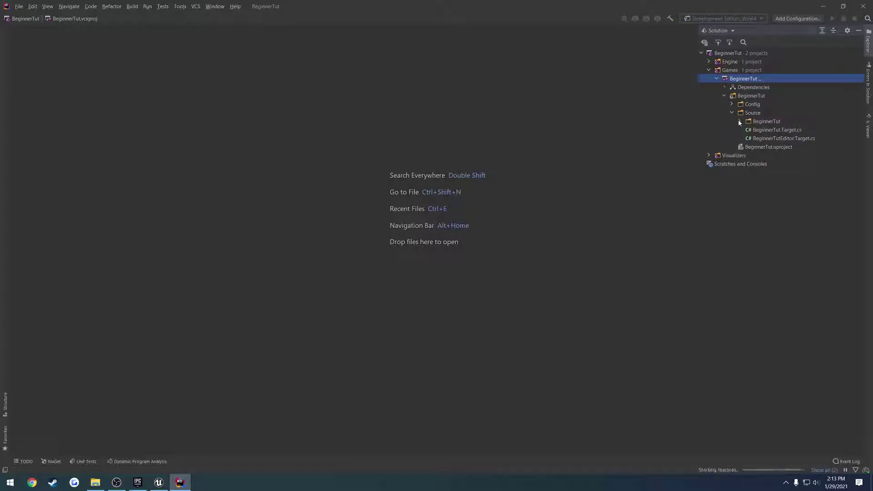
{"action": "left_click", "coordinate": [740, 122]}
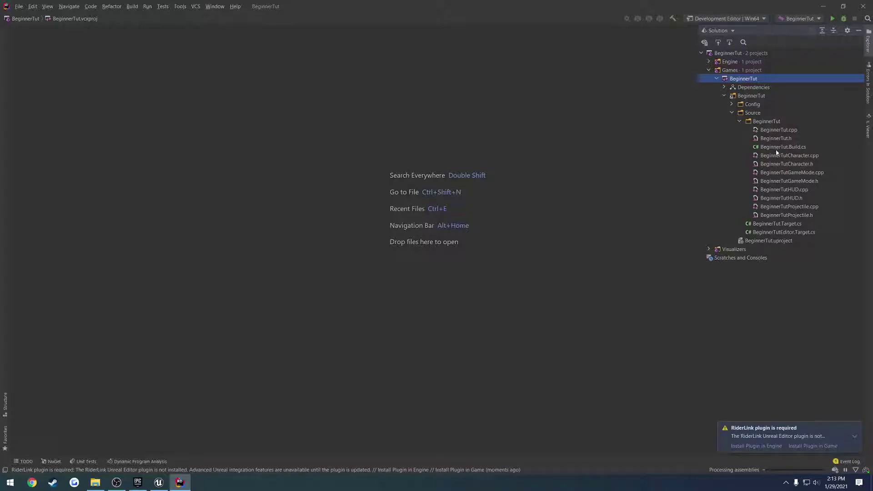
Build the BeginnerTut project from its context menu in Rider
{"action": "right_click", "coordinate": [747, 80]}
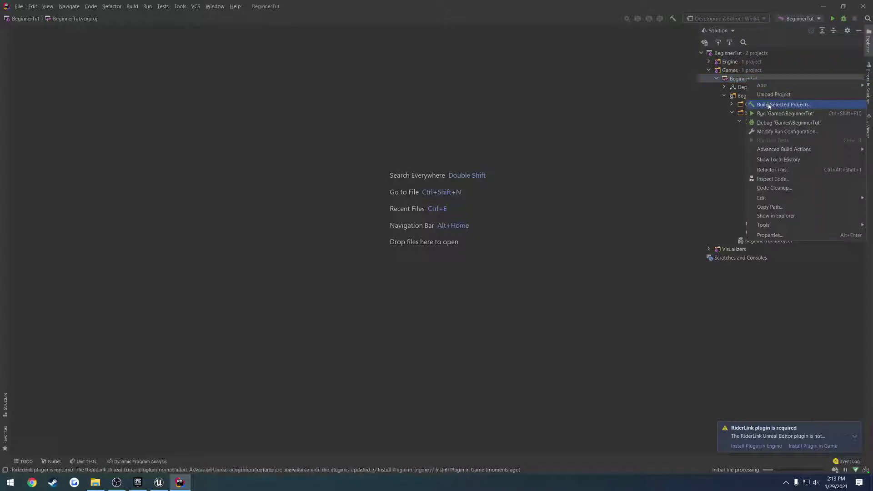
{"action": "key", "text": "Escape"}
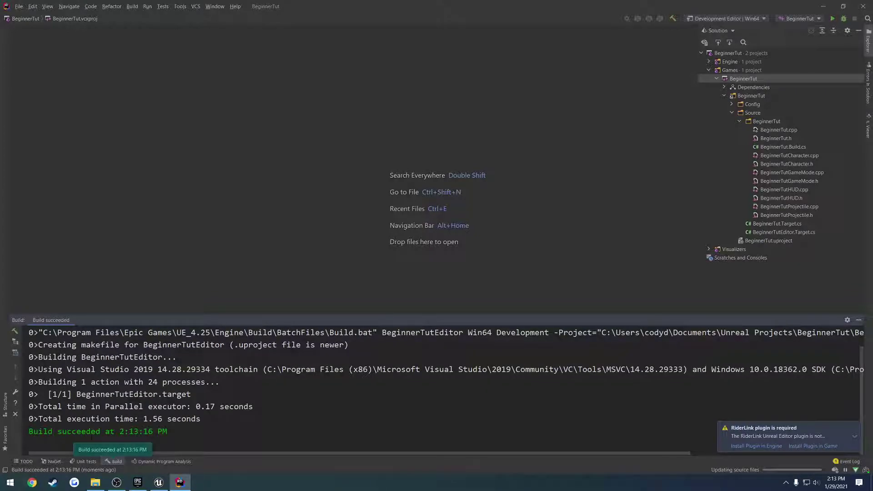
{"action": "left_click", "coordinate": [159, 483]}
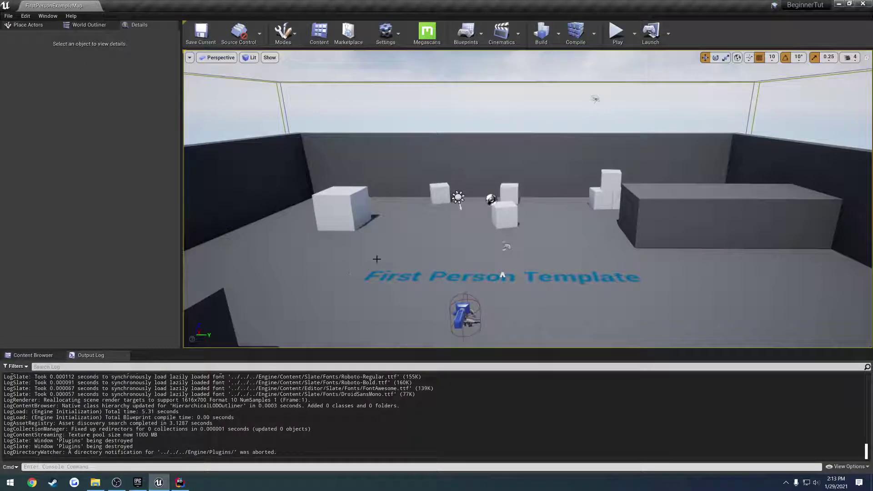
{"action": "right_click_drag", "start_coordinate": [528, 200], "coordinate": [436, 236]}
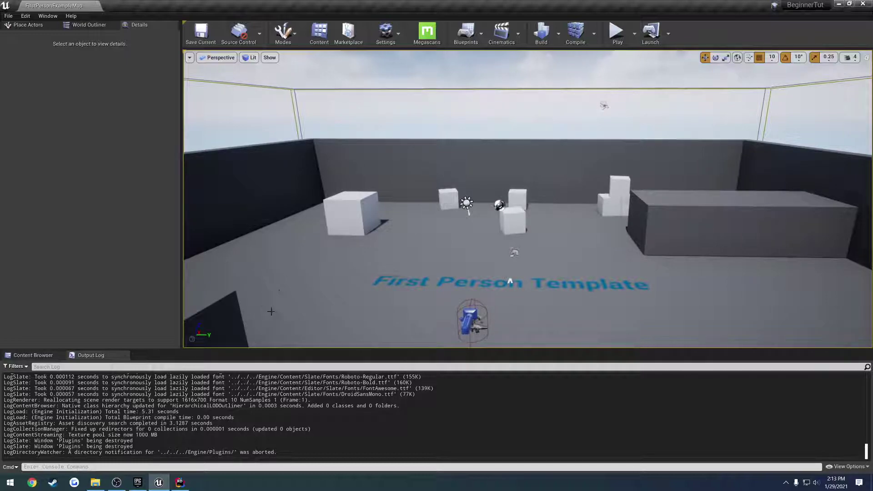
{"action": "mouse_move", "coordinate": [358, 284]}
{"action": "right_mouse_down"}
{"action": "mouse_move", "coordinate": [246, 298]}
{"action": "mouse_move", "coordinate": [358, 282]}
{"action": "right_mouse_up"}
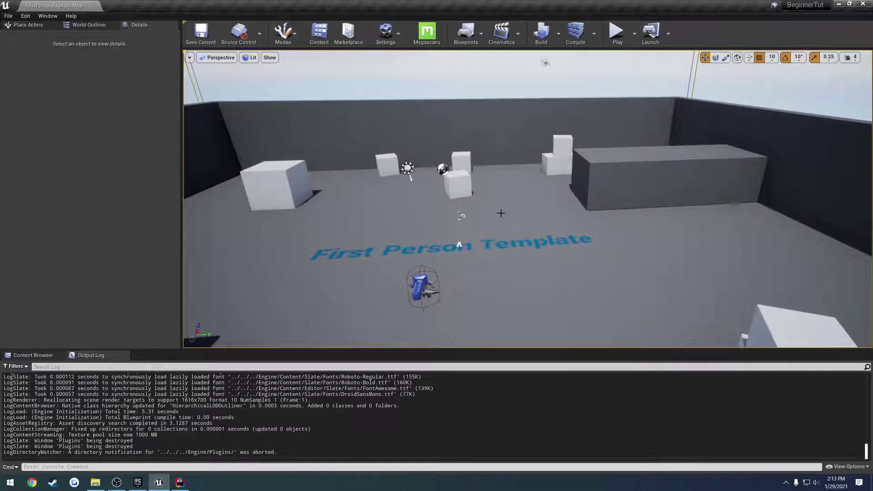
{"action": "right_click_drag", "start_coordinate": [536, 183], "coordinate": [482, 218]}
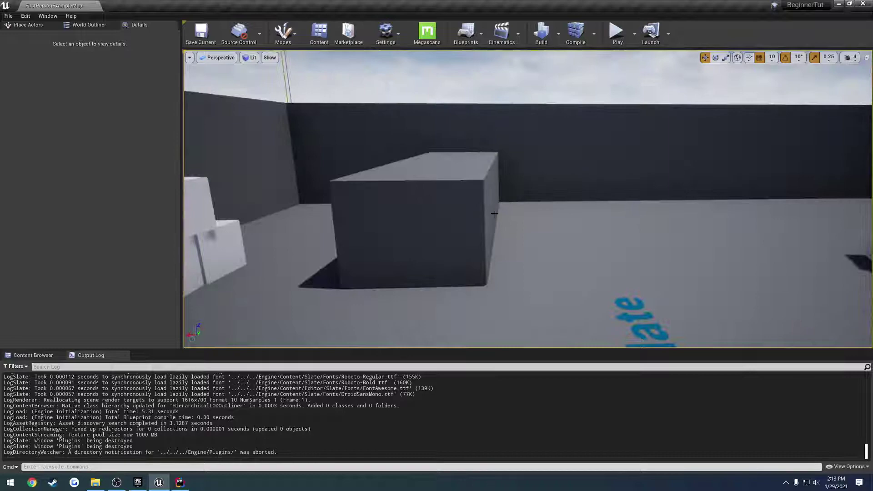
{"action": "right_click_drag", "start_coordinate": [532, 196], "coordinate": [521, 214]}
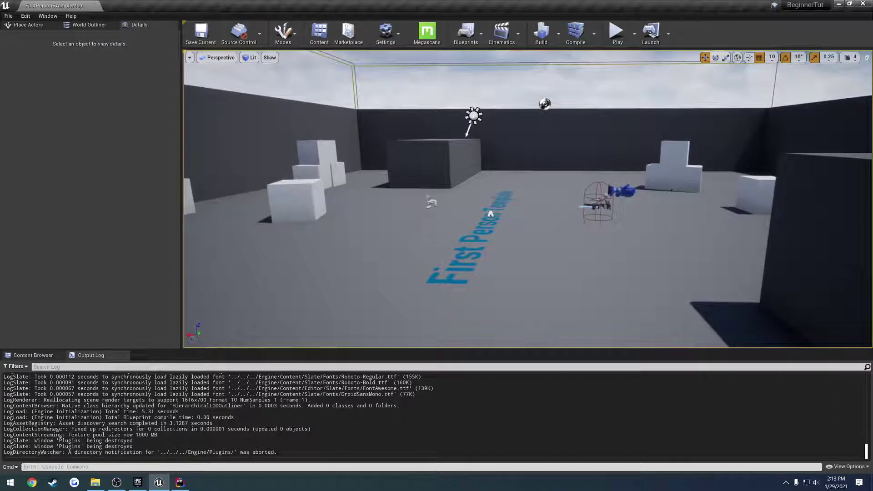
Show a narrowed Content Browser folder tree with C++ Classes open, then switch to the Output Log
{"action": "left_click", "coordinate": [28, 356]}
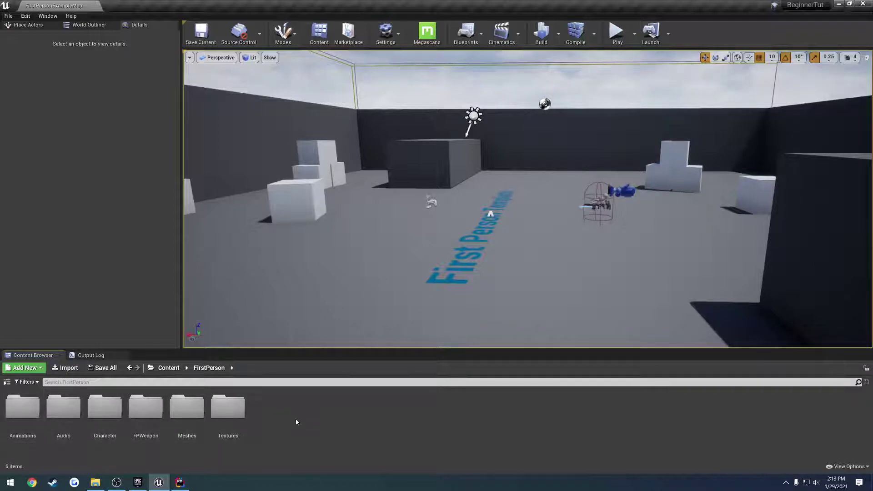
{"action": "left_click", "coordinate": [7, 383]}
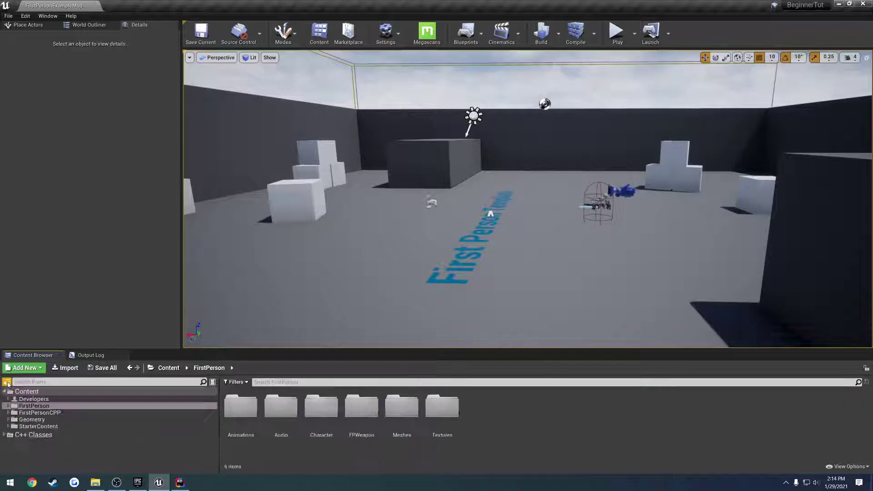
{"action": "left_click_drag", "start_coordinate": [219, 422], "coordinate": [125, 422]}
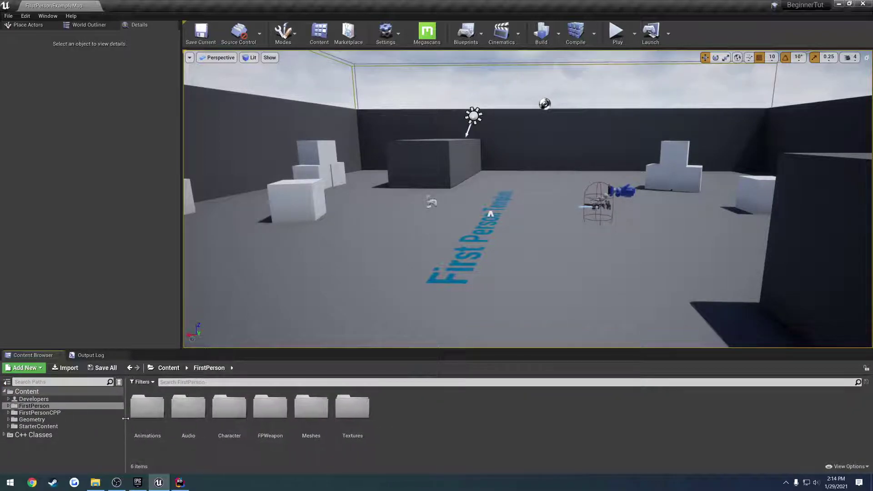
{"action": "left_click", "coordinate": [37, 438]}
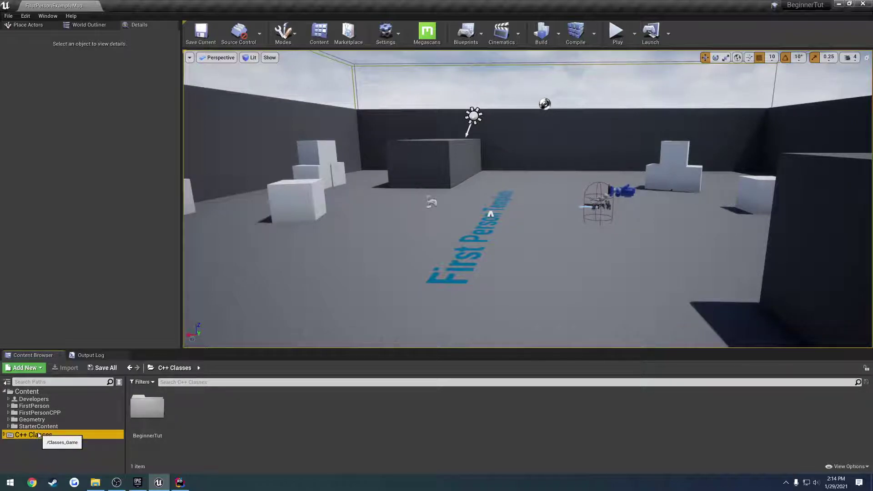
{"action": "left_click", "coordinate": [91, 356]}
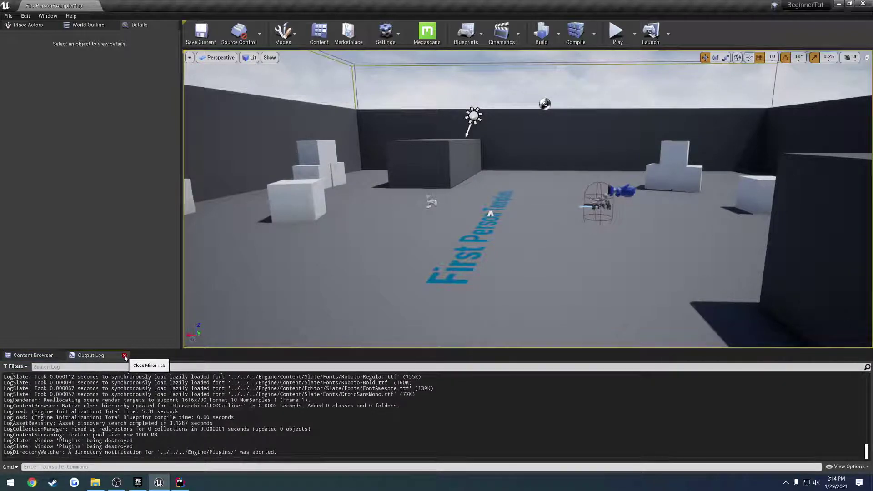
Close the Output Log and re-dock it beside the Content Browser via Window > Developer Tools > Output Log
{"action": "left_click", "coordinate": [125, 356]}
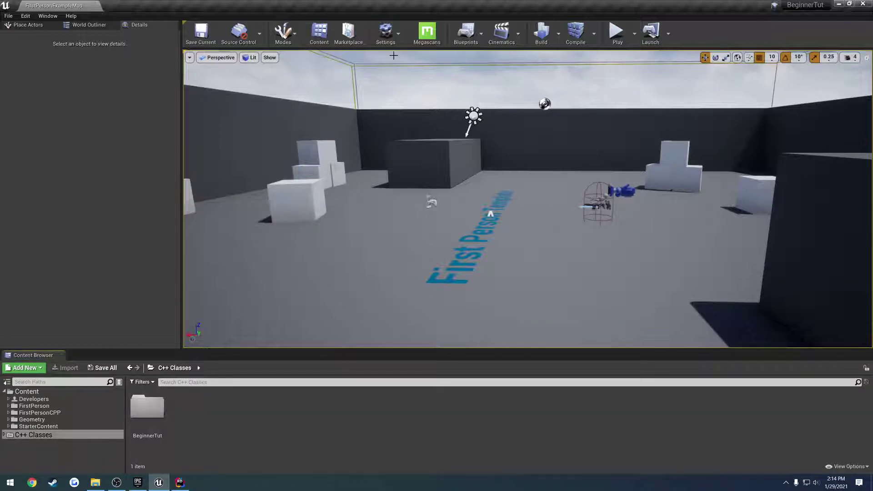
{"action": "left_click", "coordinate": [48, 16]}
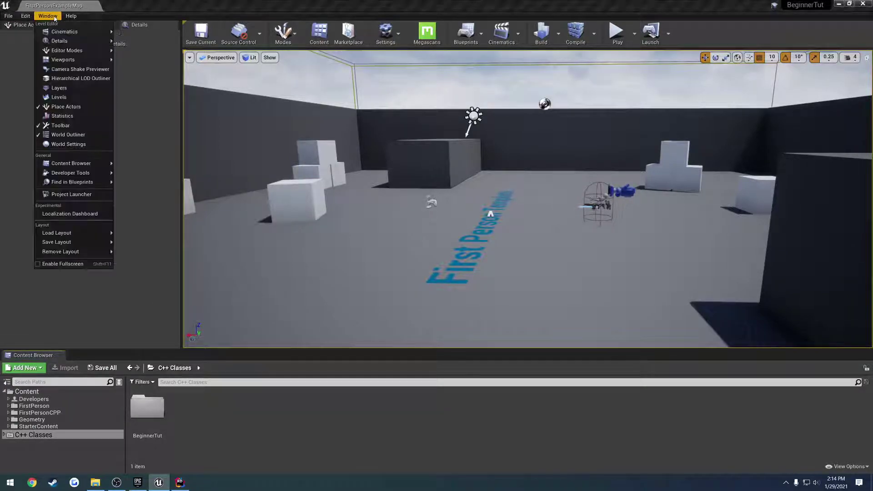
{"action": "mouse_move", "coordinate": [73, 173]}
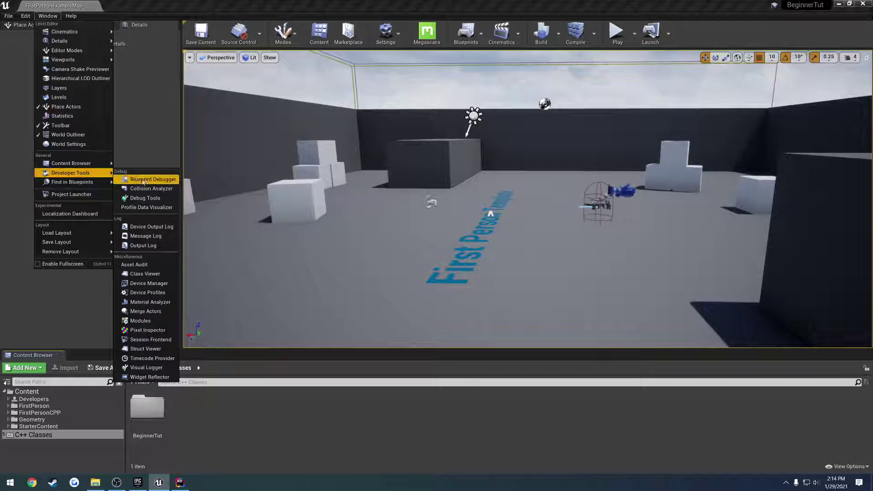
{"action": "left_click", "coordinate": [143, 246]}
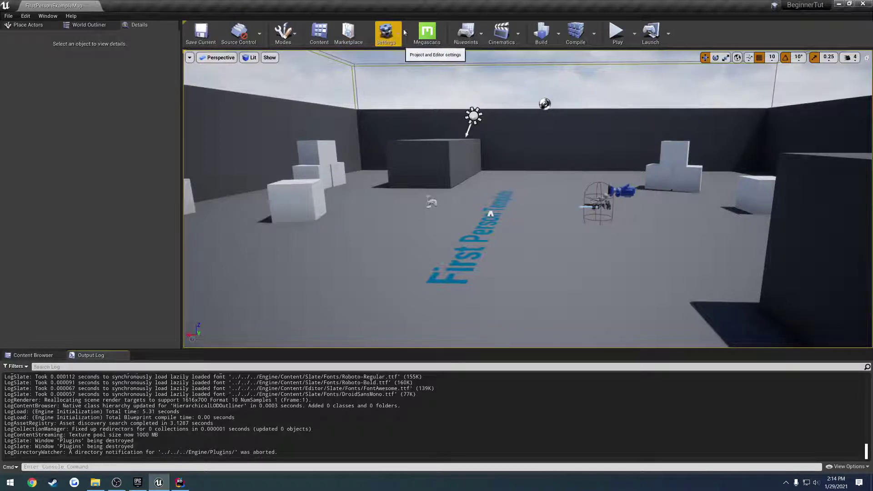
{"action": "left_click", "coordinate": [386, 35]}
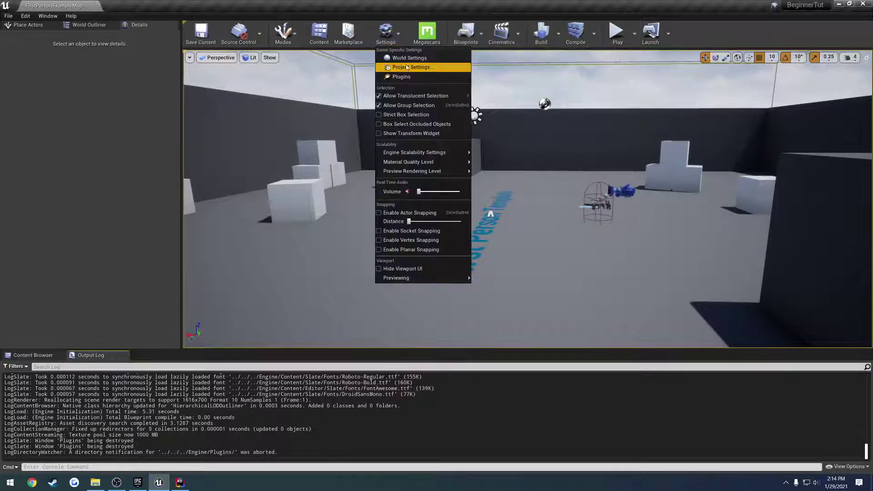
{"action": "left_click", "coordinate": [395, 68]}
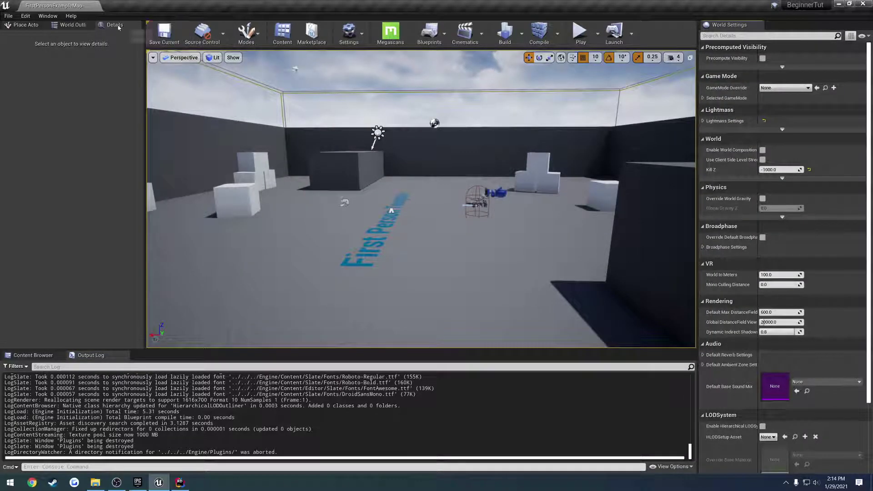
{"action": "left_click_drag", "start_coordinate": [779, 30], "coordinate": [125, 29]}
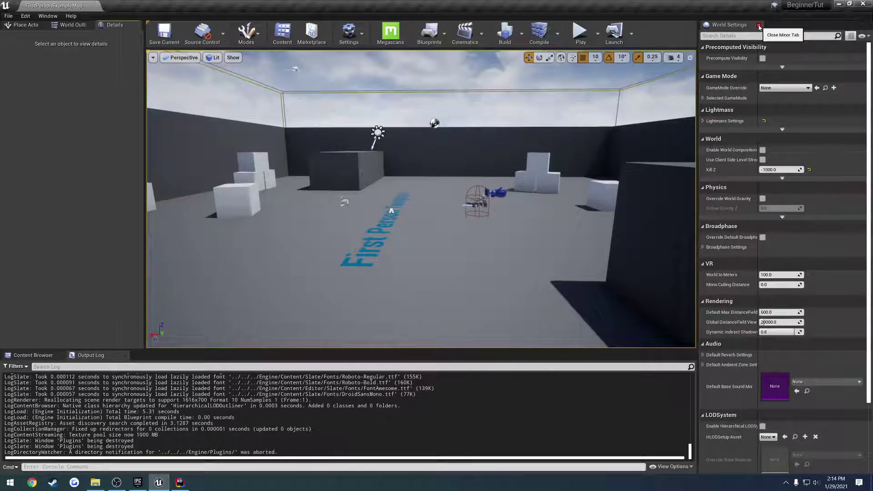
{"action": "left_click", "coordinate": [760, 26]}
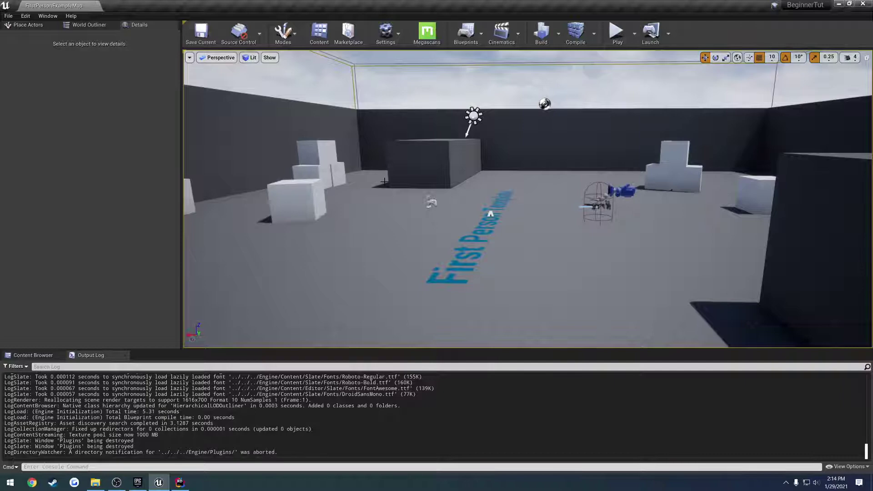
{"action": "left_click", "coordinate": [386, 33]}
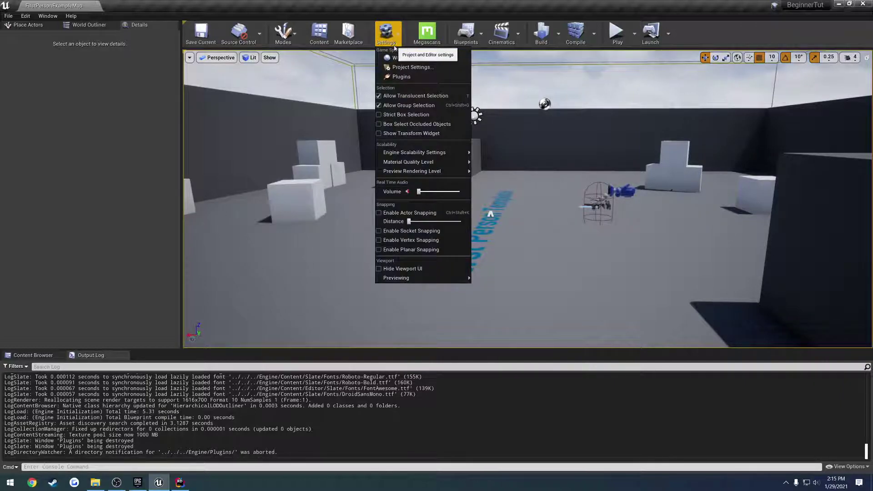
{"action": "left_click", "coordinate": [419, 59]}
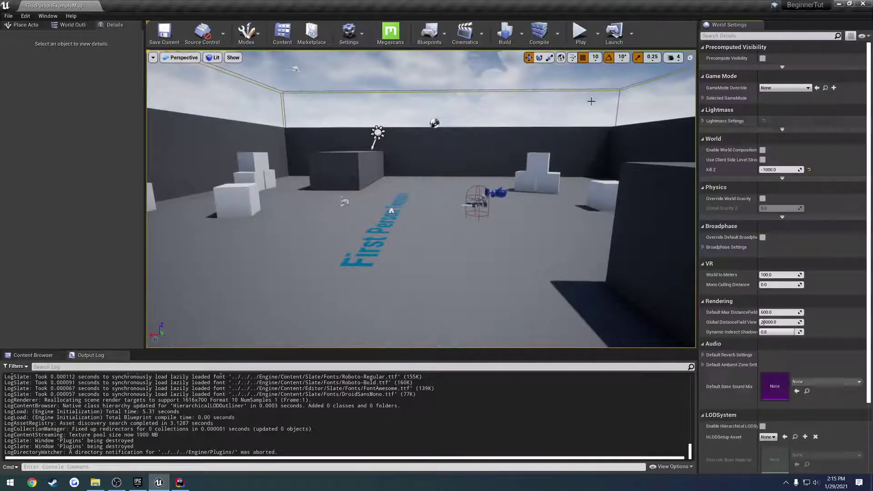
{"action": "left_click", "coordinate": [760, 25]}
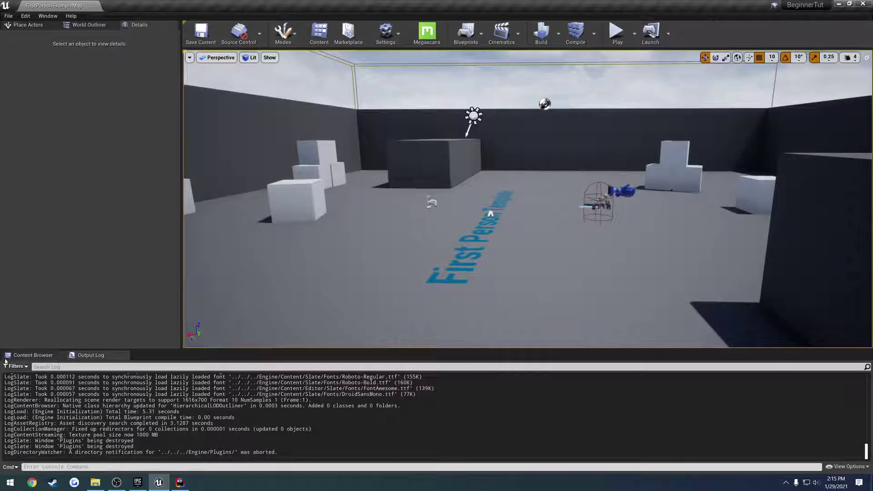
{"action": "left_click", "coordinate": [33, 355]}
Hide developer content in the Content Browser's view options
{"action": "left_click", "coordinate": [54, 401]}
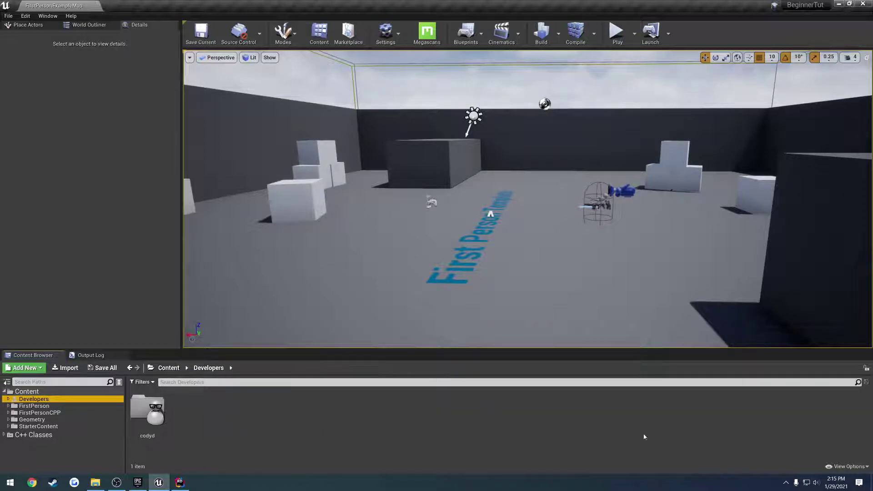
{"action": "left_click", "coordinate": [849, 467]}
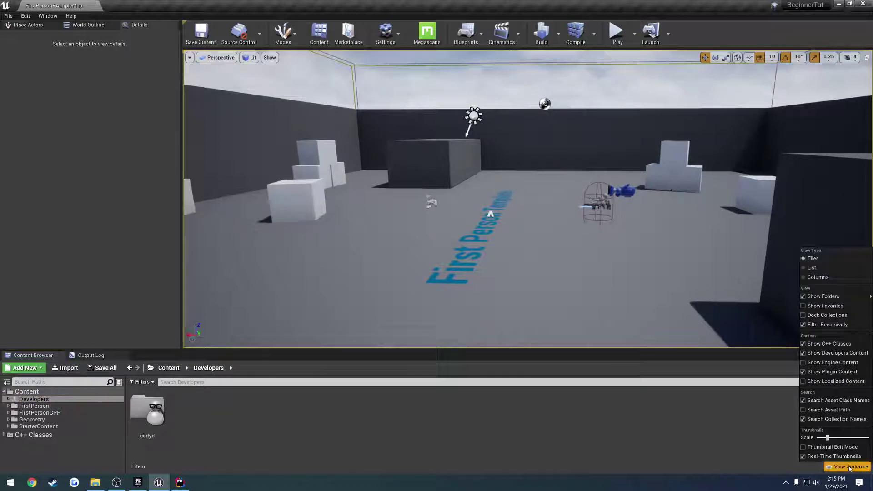
{"action": "left_click", "coordinate": [814, 354]}
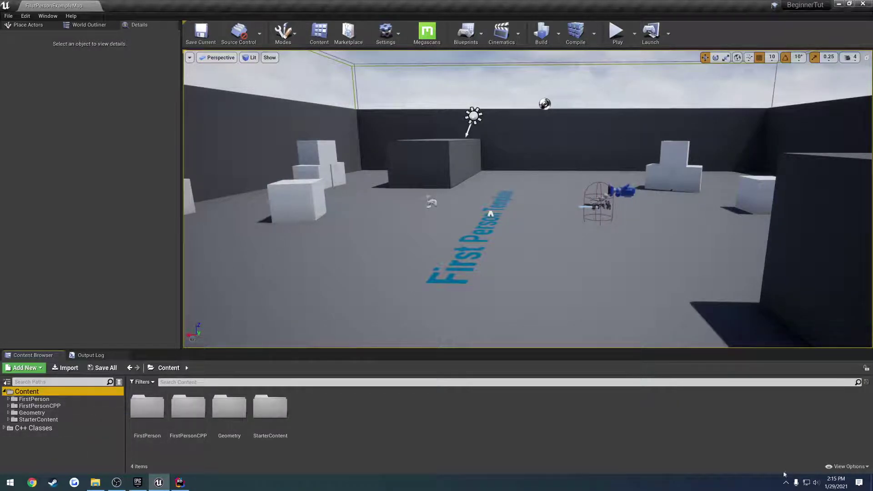
Toggle engine content on and back off and hide plugin content, leaving only Content and C++ Classes
{"action": "left_click", "coordinate": [847, 467]}
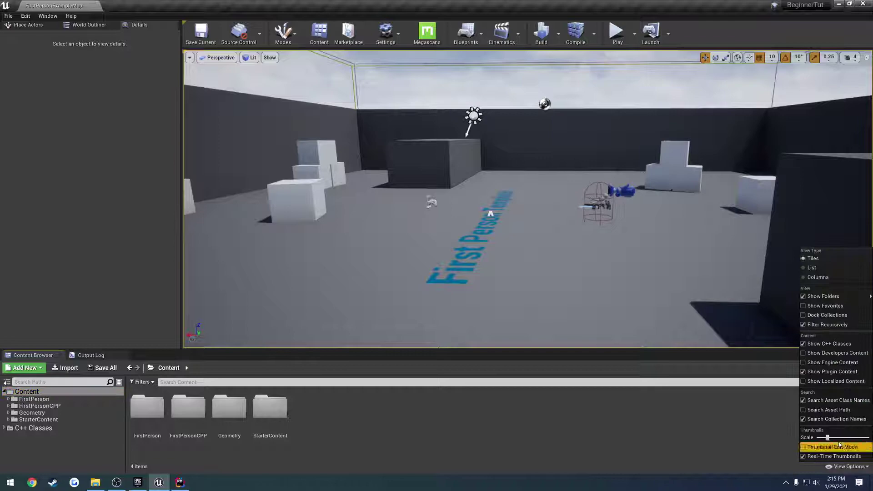
{"action": "left_click", "coordinate": [828, 361]}
{"action": "scroll", "coordinate": [120, 408], "scroll_direction": "down", "scroll_amount": 6}
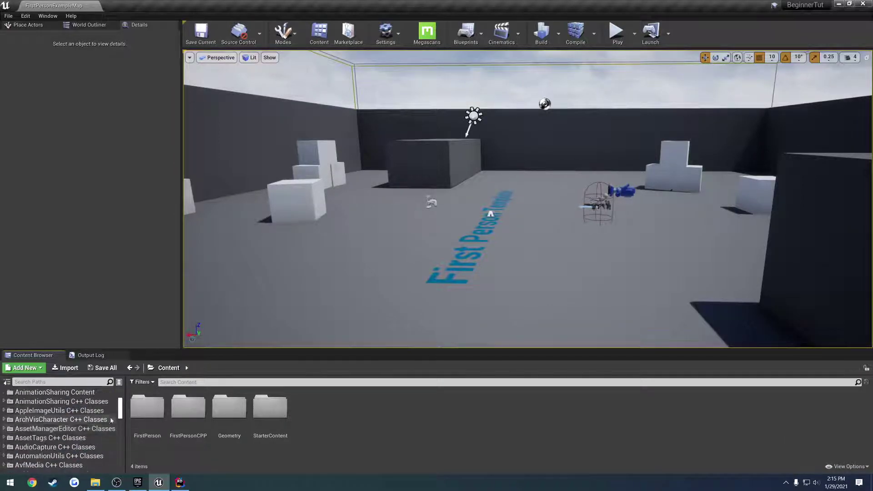
{"action": "mouse_move", "coordinate": [121, 408]}
{"action": "left_mouse_down"}
{"action": "mouse_move", "coordinate": [120, 453]}
{"action": "mouse_move", "coordinate": [120, 398]}
{"action": "left_mouse_up"}
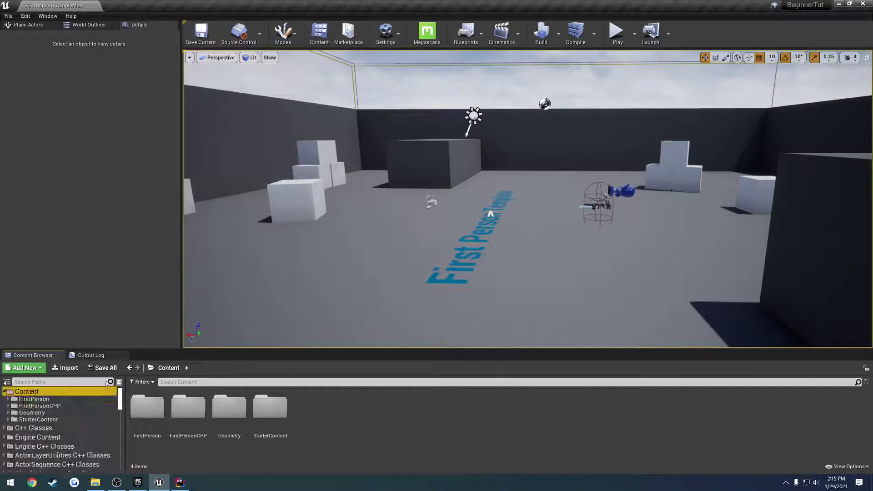
{"action": "left_click", "coordinate": [848, 466]}
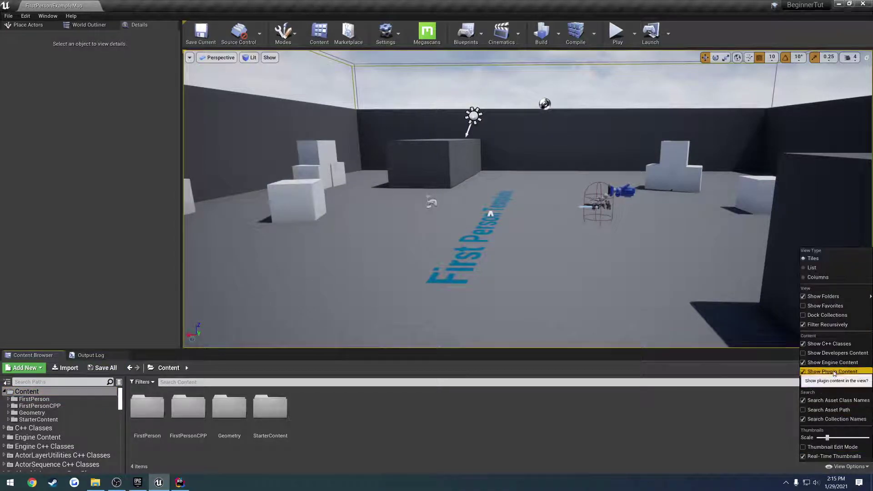
{"action": "left_click", "coordinate": [820, 366]}
{"action": "left_click", "coordinate": [848, 466]}
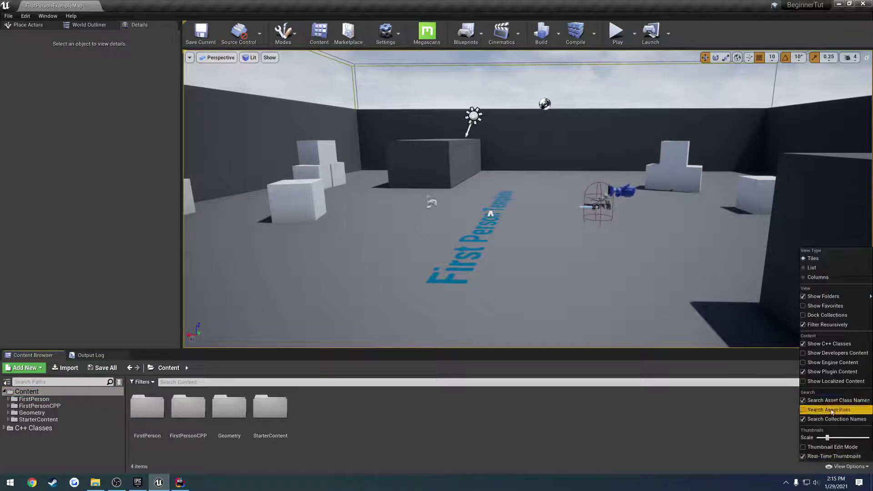
{"action": "left_click", "coordinate": [823, 372]}
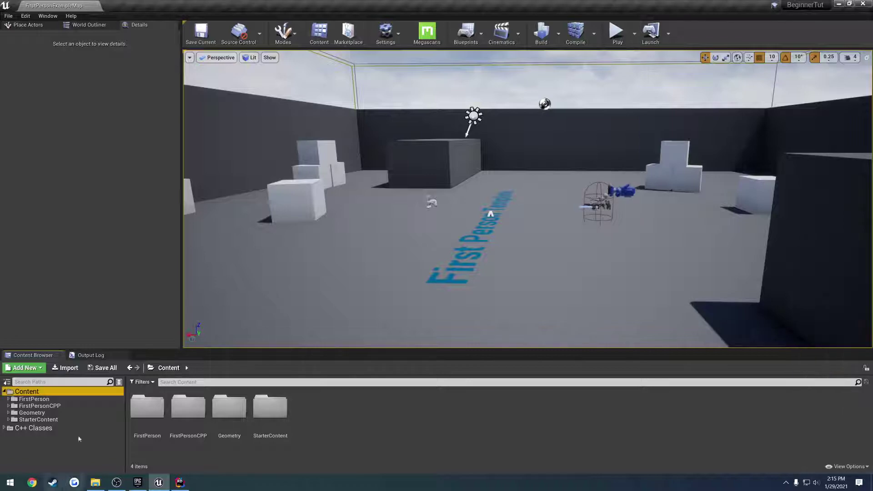
{"action": "left_click", "coordinate": [427, 438]}
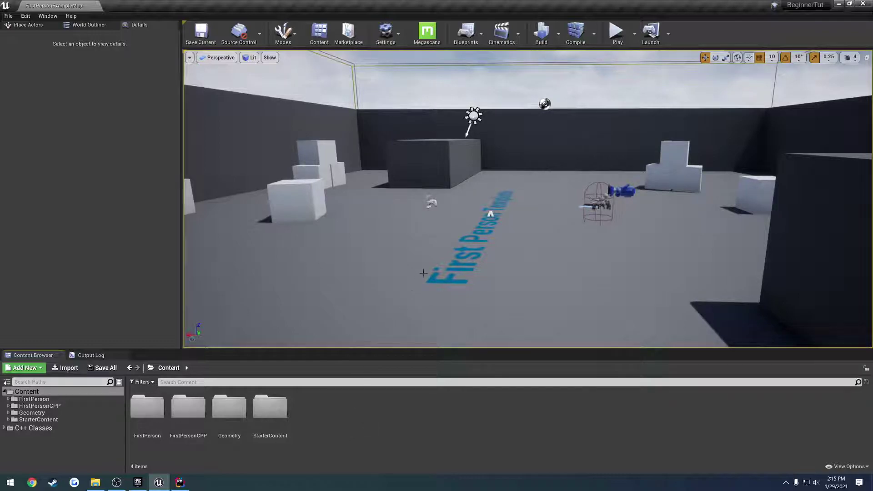
Fly the viewport camera across the arena toward the player cage and boxes
{"action": "mouse_move", "coordinate": [423, 273]}
{"action": "right_mouse_down"}
{"action": "mouse_move", "coordinate": [318, 272]}
{"action": "mouse_move", "coordinate": [501, 273]}
{"action": "mouse_move", "coordinate": [410, 273]}
{"action": "mouse_move", "coordinate": [450, 273]}
{"action": "mouse_move", "coordinate": [391, 282]}
{"action": "mouse_move", "coordinate": [437, 271]}
{"action": "right_mouse_up"}
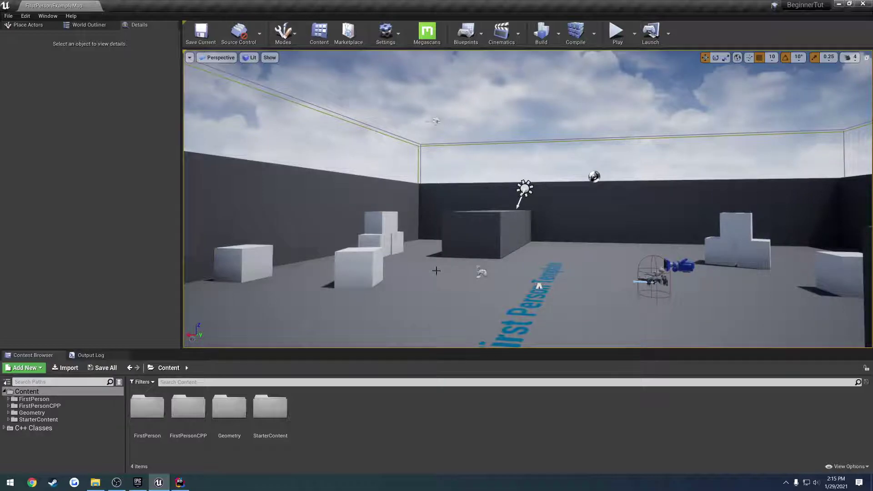
{"action": "left_click_drag", "start_coordinate": [441, 267], "coordinate": [472, 184]}
Focus the player character, playtest the level firing one shot, then return to the editor camera
{"action": "left_click", "coordinate": [469, 213]}
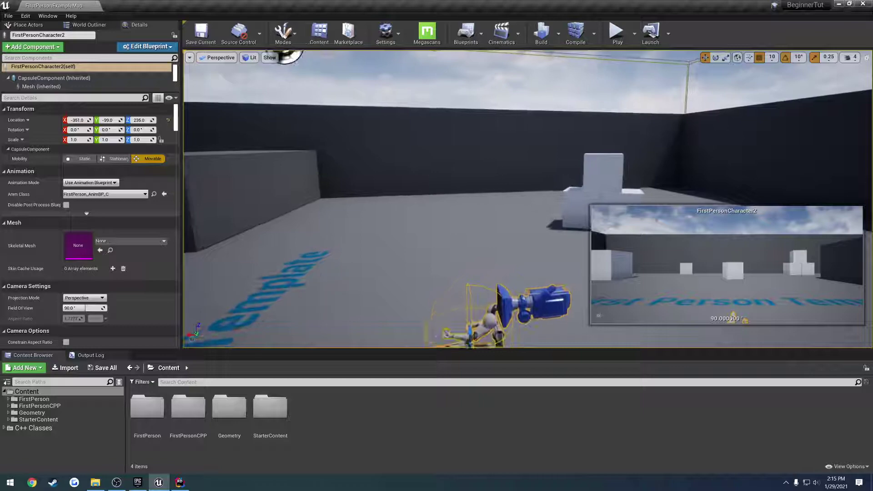
{"action": "key", "text": "f"}
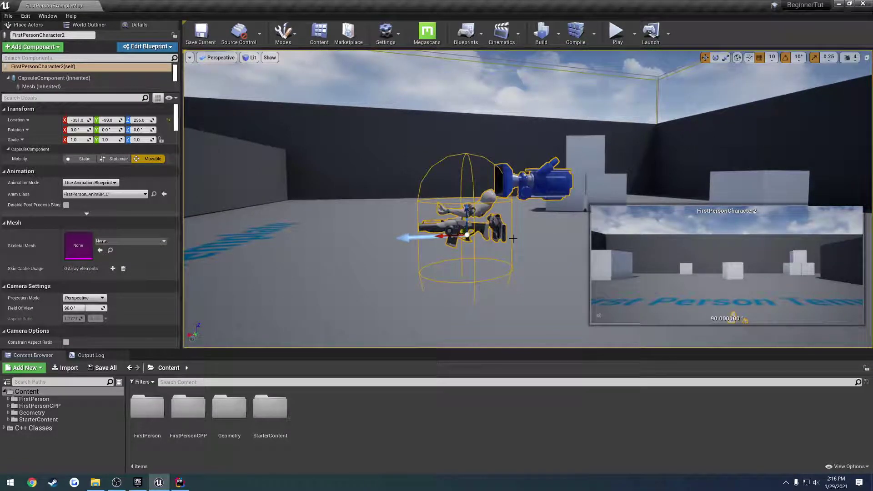
{"action": "left_click", "coordinate": [616, 32]}
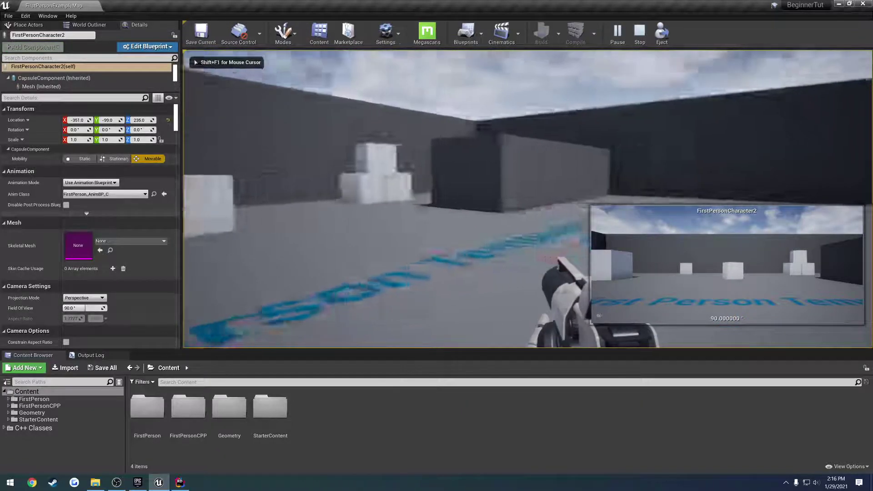
{"action": "left_click", "coordinate": [529, 209]}
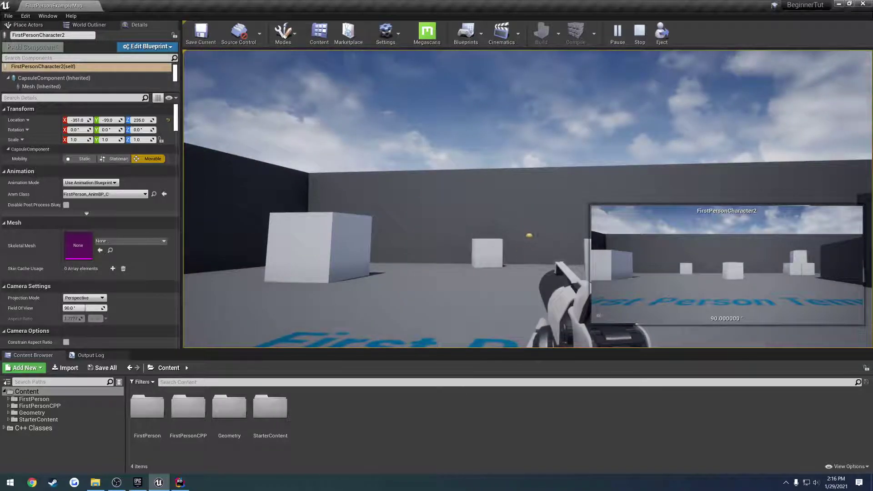
{"action": "key", "text": "Escape"}
{"action": "right_click_drag", "start_coordinate": [546, 157], "coordinate": [591, 167]}
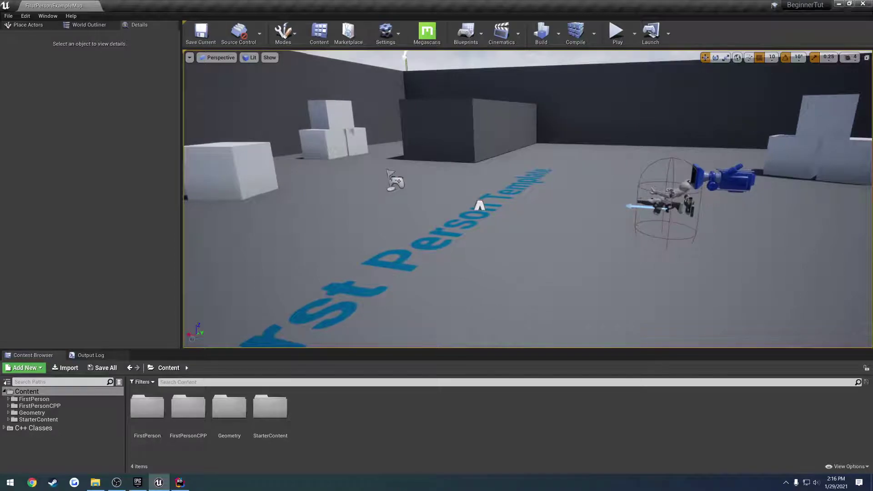
Lower the viewport camera speed from 4 to 3 and fly around the level
{"action": "left_click", "coordinate": [851, 58]}
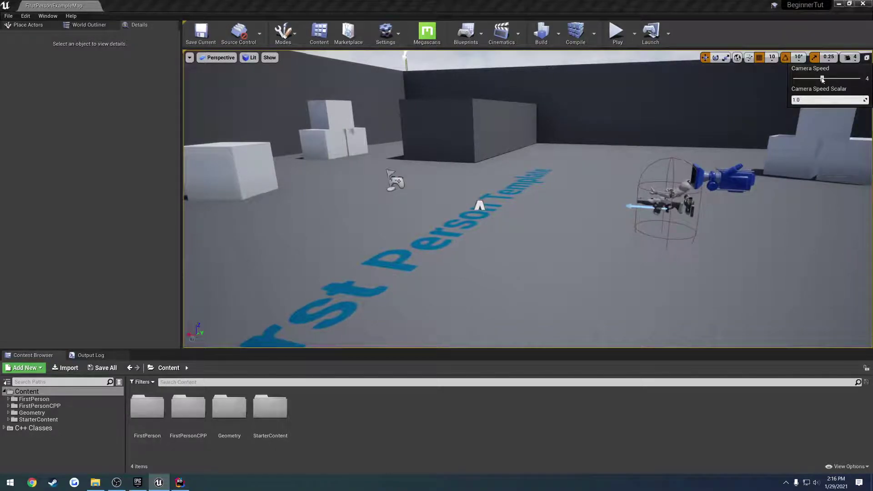
{"action": "right_click_drag", "start_coordinate": [777, 80], "coordinate": [824, 68]}
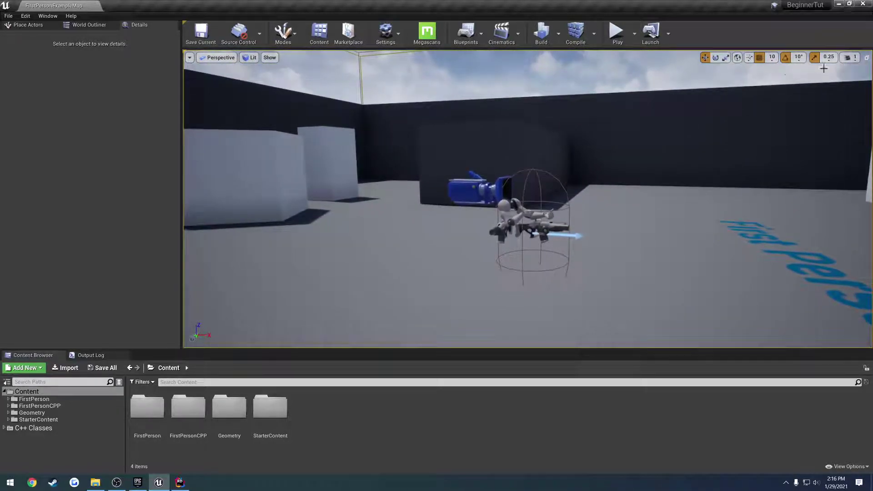
{"action": "left_click", "coordinate": [849, 57]}
{"action": "right_click_drag", "start_coordinate": [782, 114], "coordinate": [782, 114]}
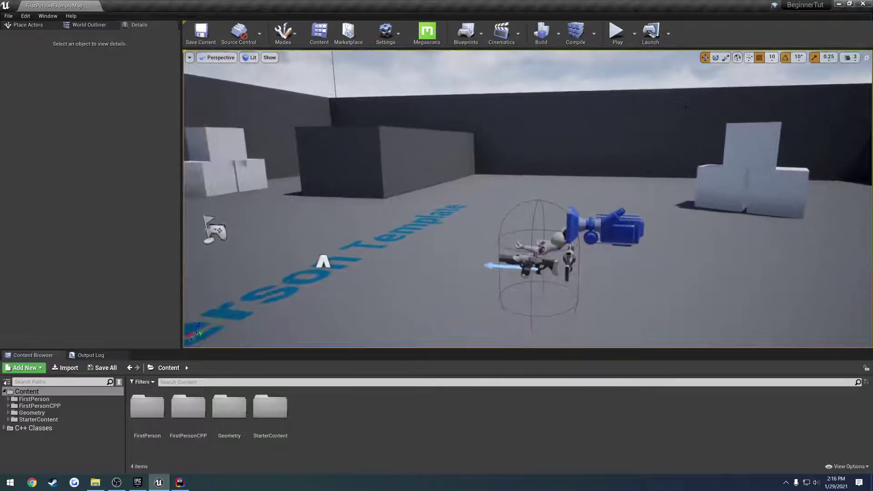
{"action": "left_click", "coordinate": [8, 16]}
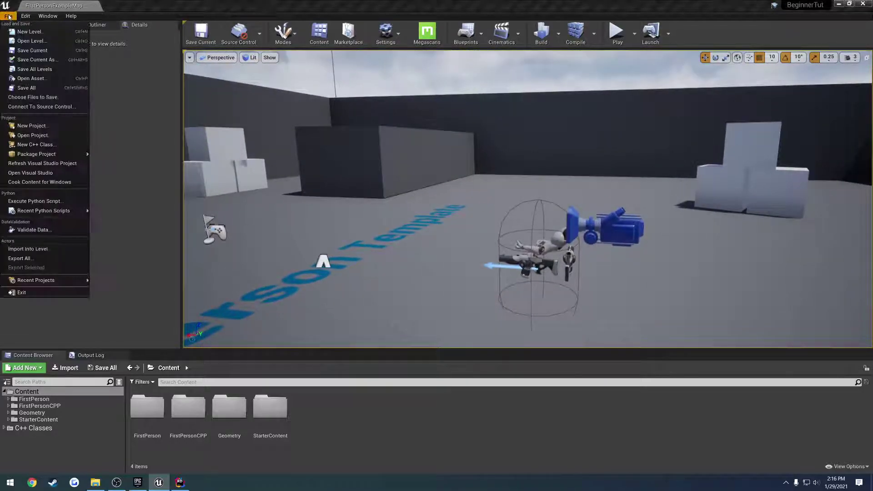
Save every unsaved level and asset with File > Save All
{"action": "left_click", "coordinate": [35, 88]}
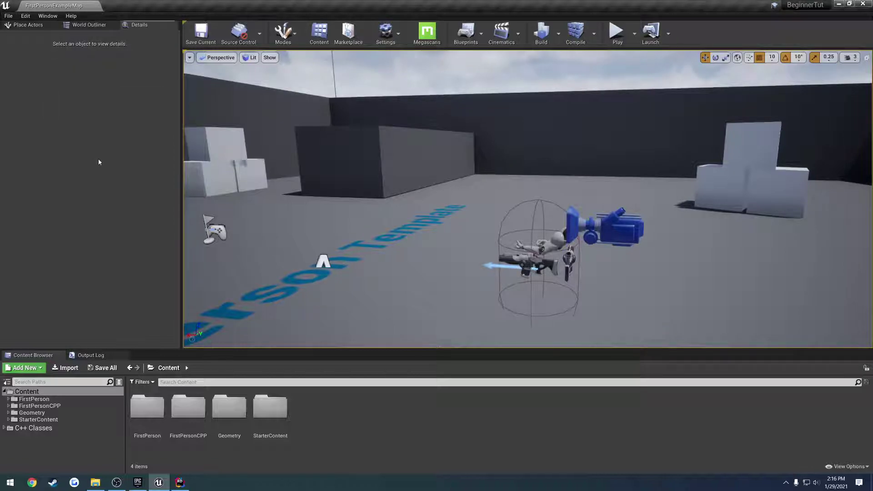